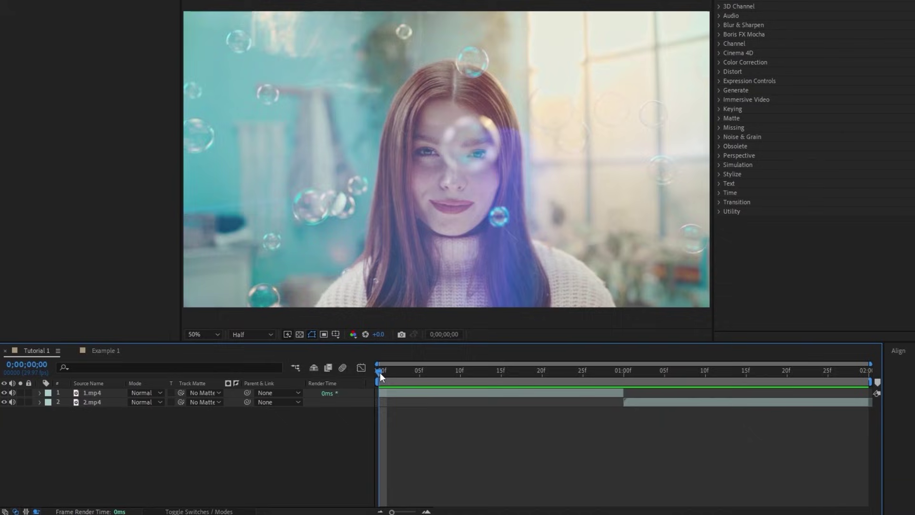
Add a new adjustment layer above the two video clips in the Tutorial 1 composition.
{"action": "left_click_drag", "start_coordinate": [379, 371], "coordinate": [550, 372]}
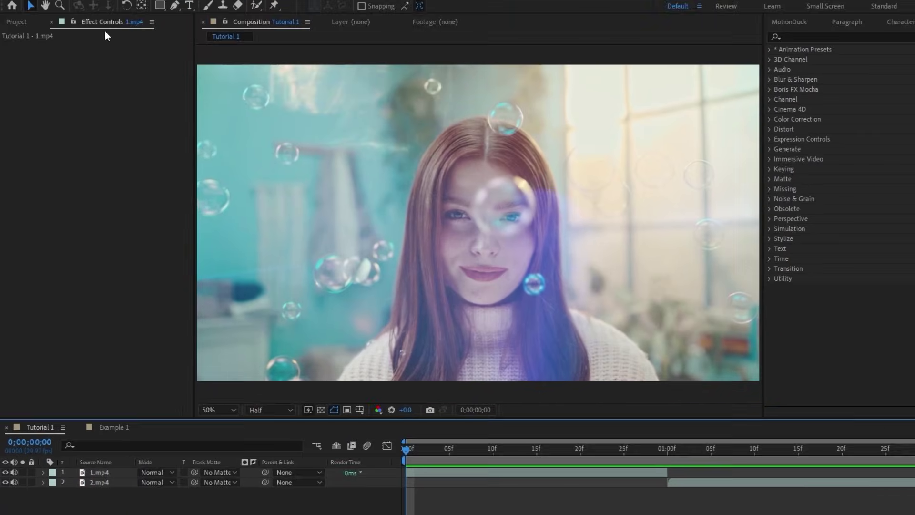
{"action": "left_click", "coordinate": [100, 6]}
{"action": "mouse_move", "coordinate": [215, 19]}
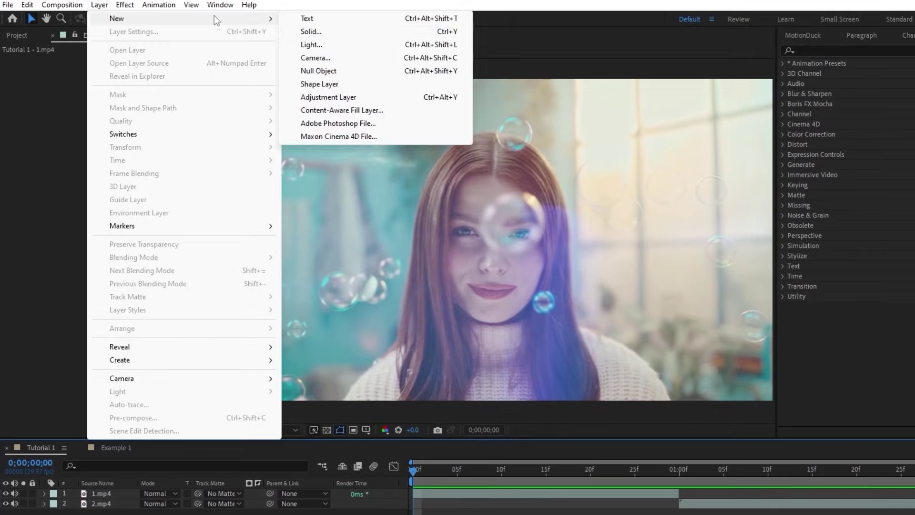
{"action": "left_click", "coordinate": [344, 98]}
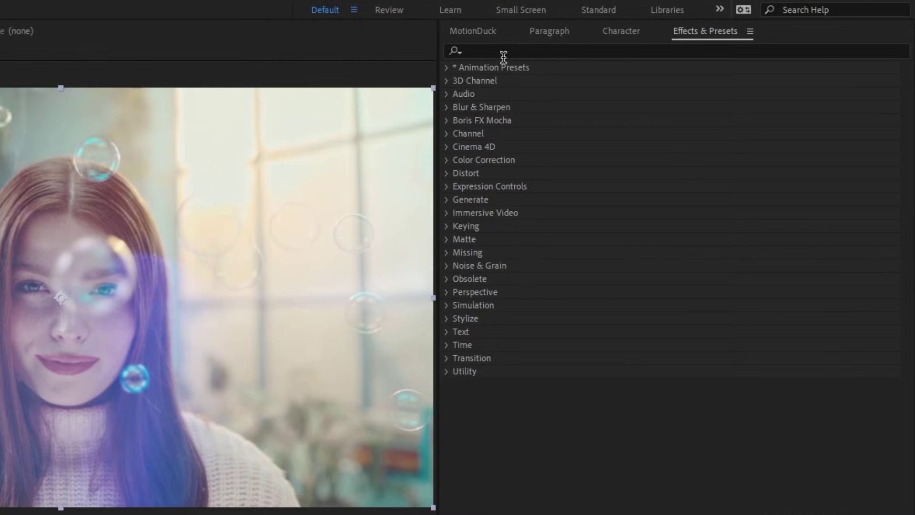
Apply the Motion Tile and Directional Blur effects to the adjustment layer.
{"action": "left_click", "coordinate": [756, 0]}
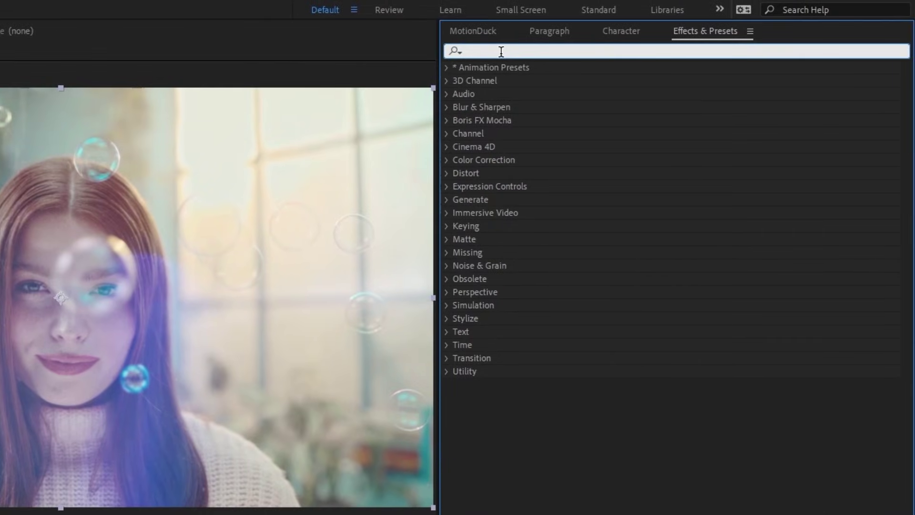
{"action": "type", "text": "motion"}
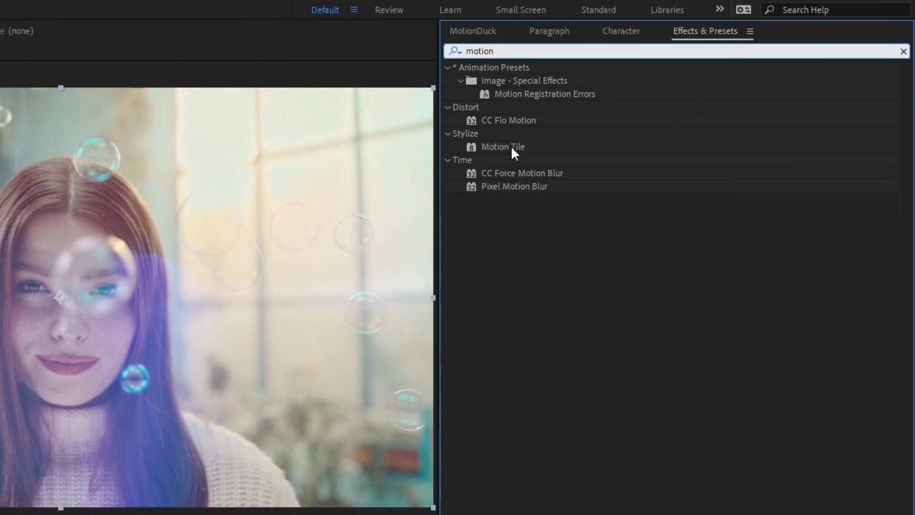
{"action": "double_click", "coordinate": [511, 147]}
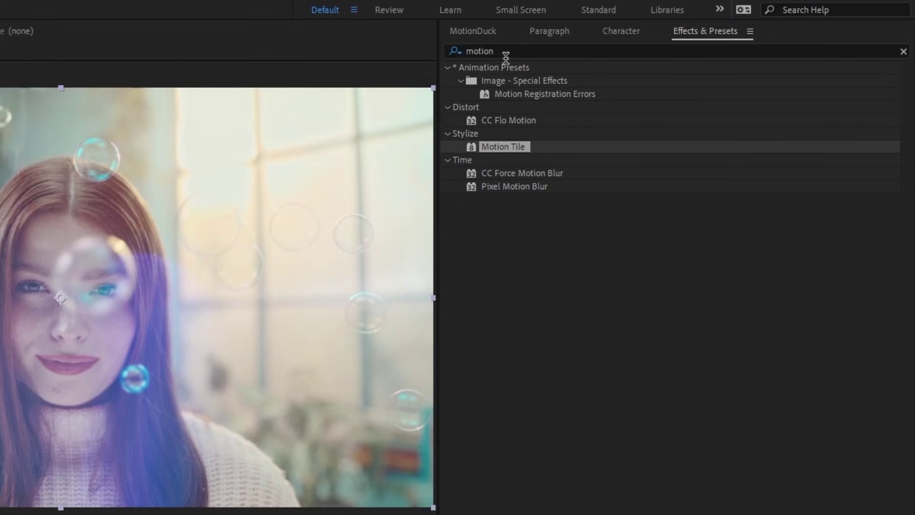
{"action": "left_click_drag", "start_coordinate": [505, 53], "coordinate": [454, 55]}
{"action": "key", "text": "BackSpace"}
{"action": "type", "text": "direc"}
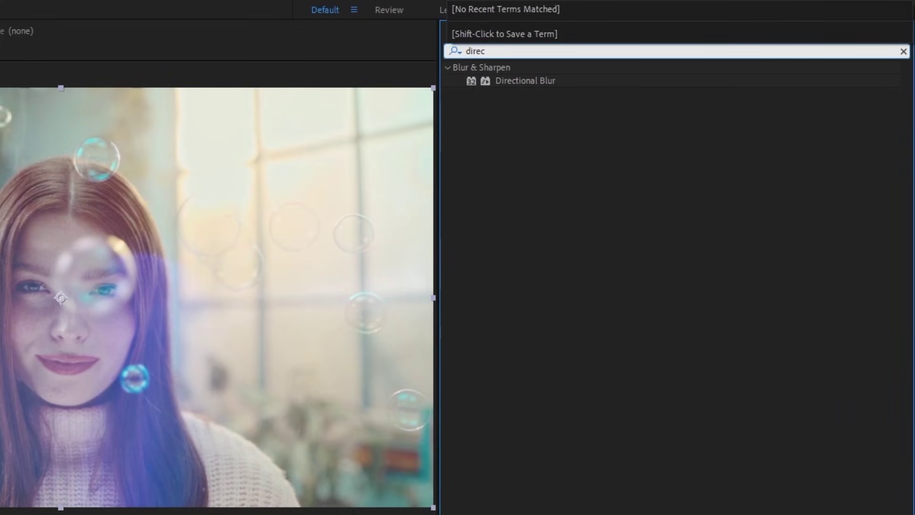
{"action": "double_click", "coordinate": [515, 80]}
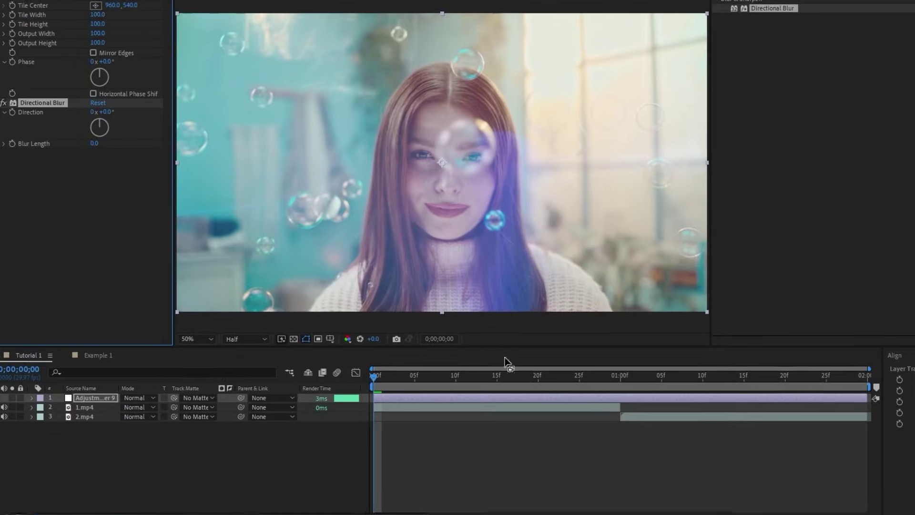
{"action": "left_click", "coordinate": [104, 398]}
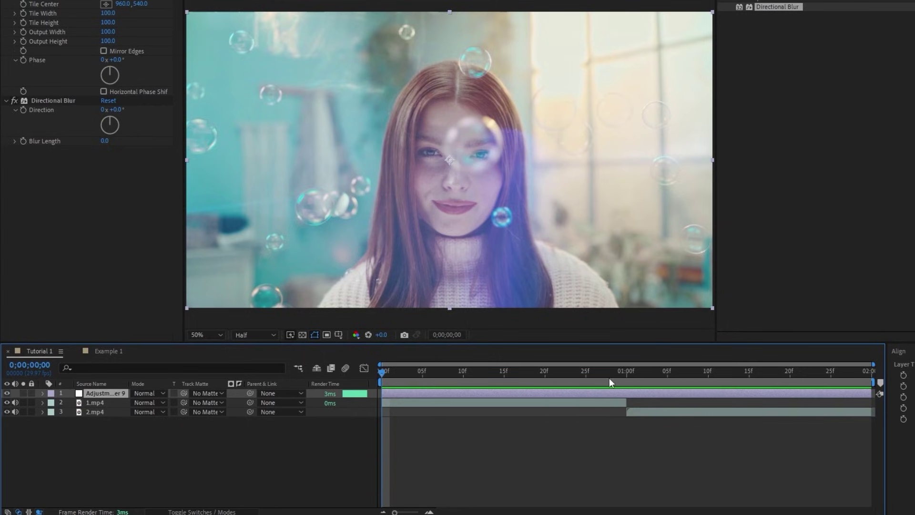
Start keyframing Motion Tile's Tile Center and Directional Blur's Blur Length at frame 20, ten frames before the cut.
{"action": "left_click_drag", "start_coordinate": [627, 370], "coordinate": [545, 375]}
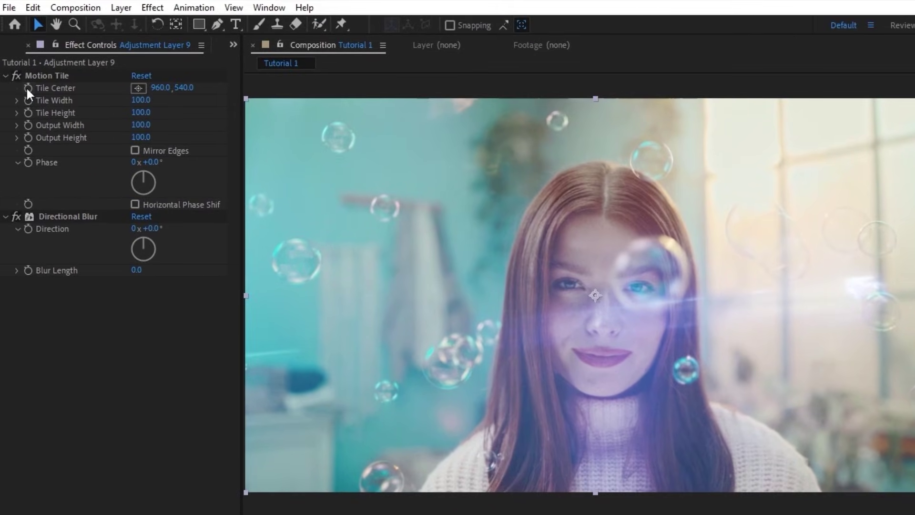
{"action": "left_click", "coordinate": [27, 88]}
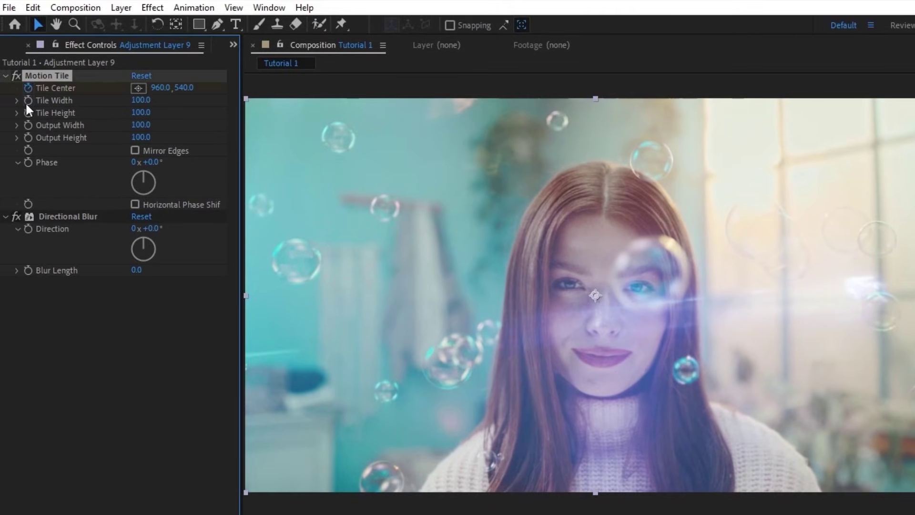
{"action": "left_click", "coordinate": [28, 270]}
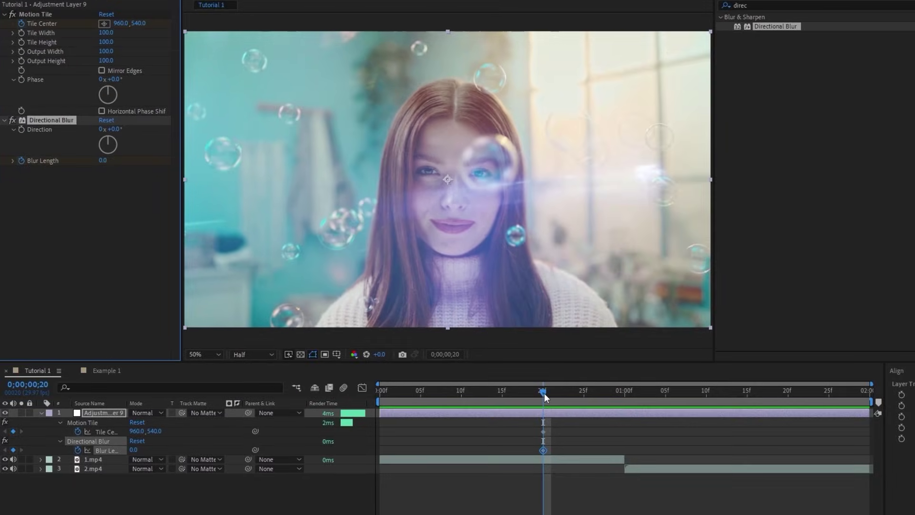
At the cut (0;00;01;00), enable Mirror Edges and set Motion Tile's horizontal Tile Center to 2880.
{"action": "left_click_drag", "start_coordinate": [544, 392], "coordinate": [627, 401]}
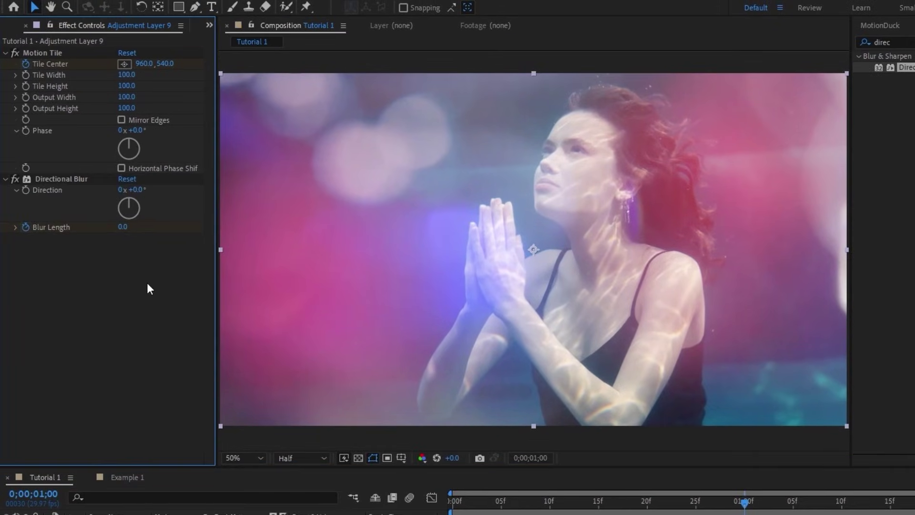
{"action": "left_click_drag", "start_coordinate": [143, 63], "coordinate": [476, 98]}
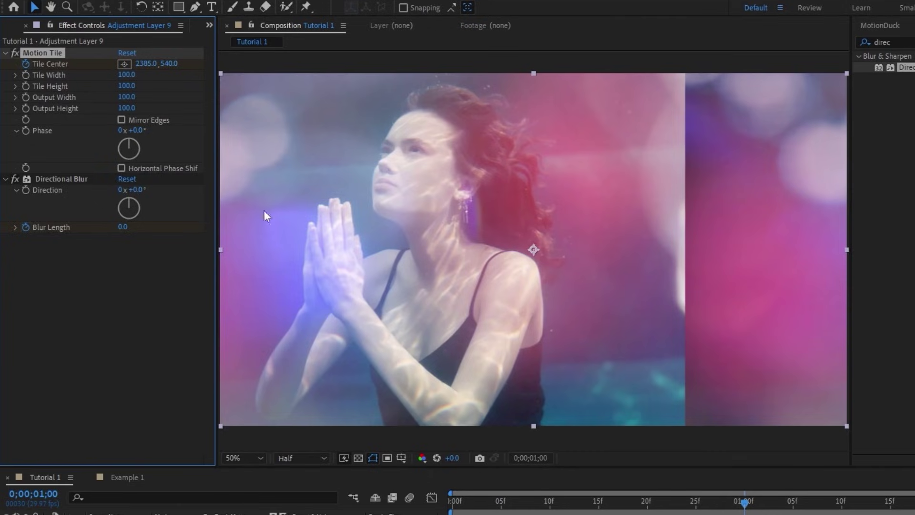
{"action": "left_click", "coordinate": [121, 120]}
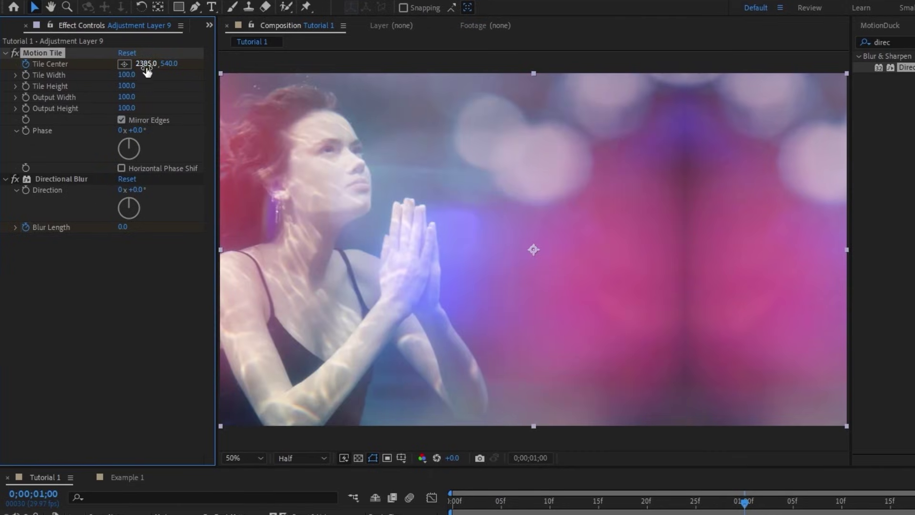
{"action": "left_click_drag", "start_coordinate": [146, 64], "coordinate": [704, 155]}
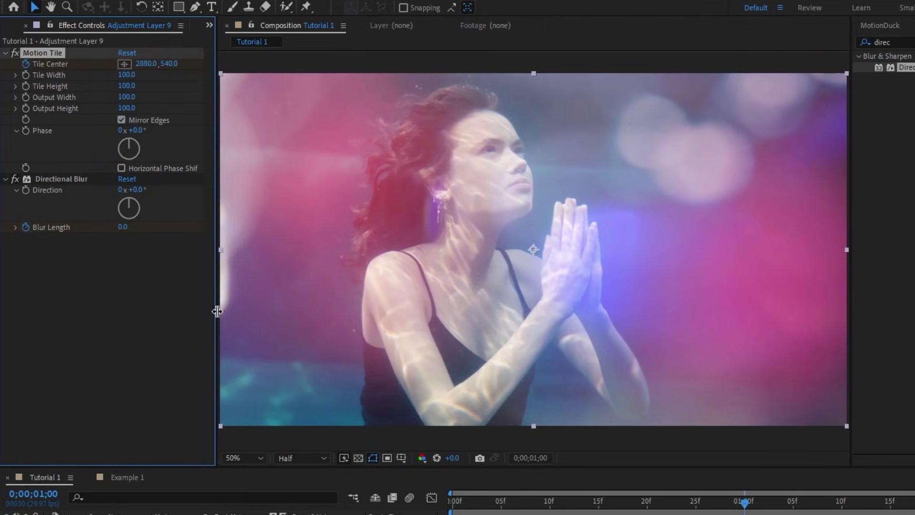
{"action": "left_click", "coordinate": [87, 291]}
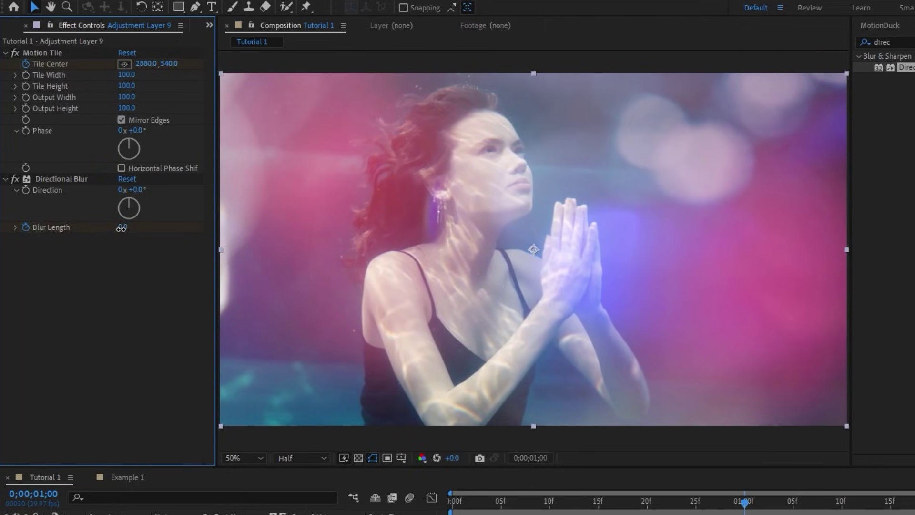
At the cut, set Directional Blur's Blur Length to 100.1 and its Direction to 90°.
{"action": "left_click_drag", "start_coordinate": [121, 228], "coordinate": [757, 226]}
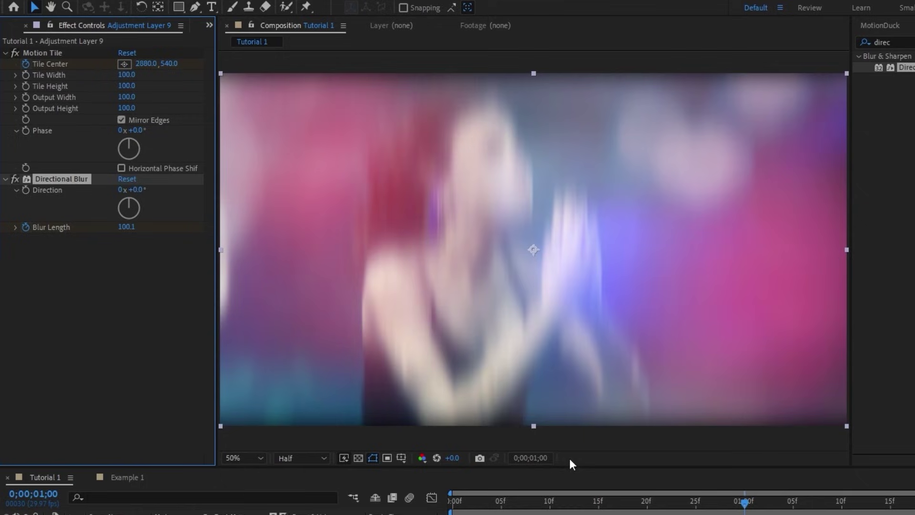
{"action": "left_click_drag", "start_coordinate": [699, 501], "coordinate": [744, 502]}
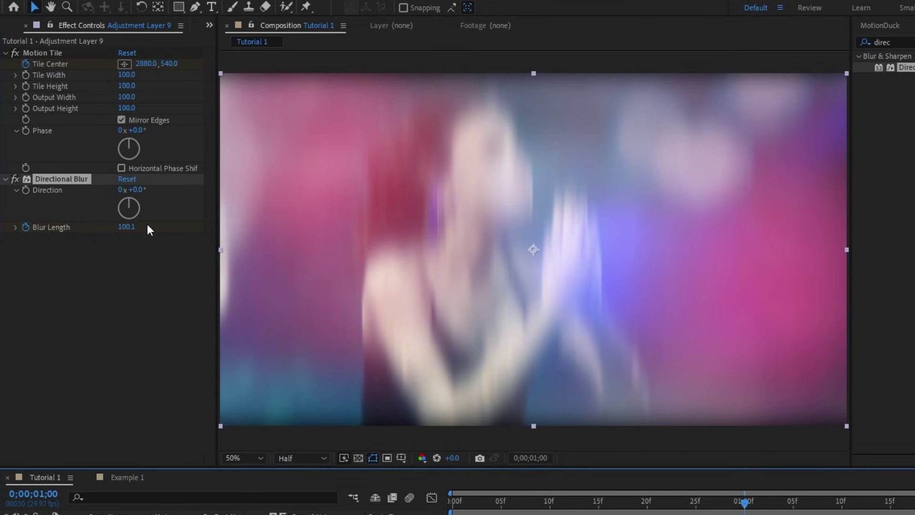
{"action": "left_click_drag", "start_coordinate": [142, 206], "coordinate": [164, 207]}
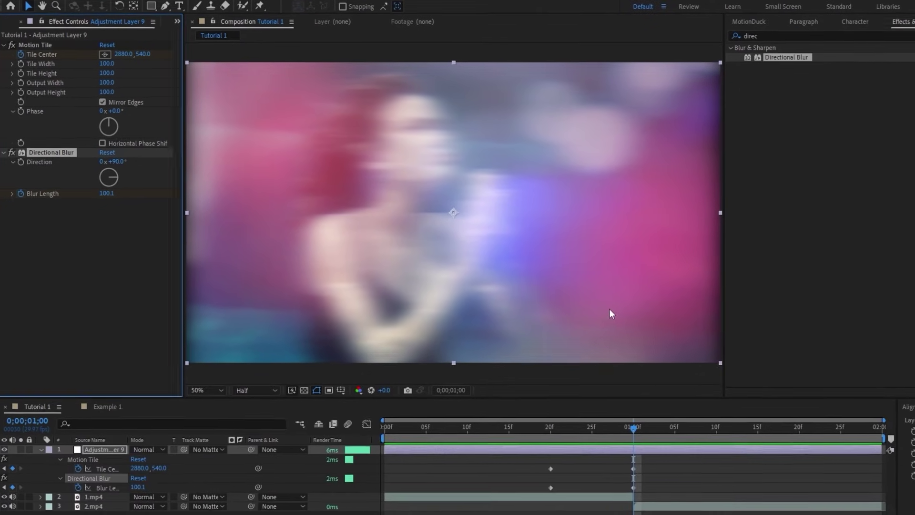
At 0;00;01;10, set the horizontal Tile Center to 4780 and return the Blur Length to 0.
{"action": "left_click_drag", "start_coordinate": [744, 503], "coordinate": [843, 512]}
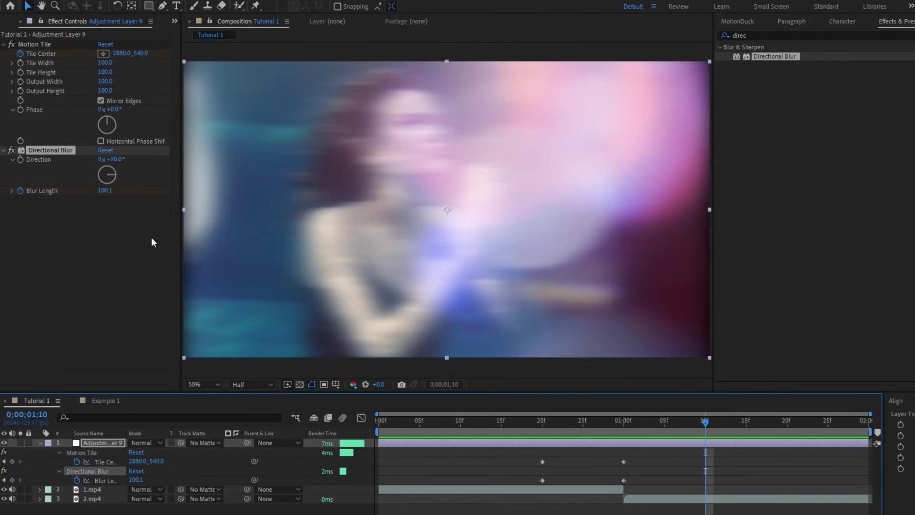
{"action": "left_click_drag", "start_coordinate": [118, 57], "coordinate": [627, 120]}
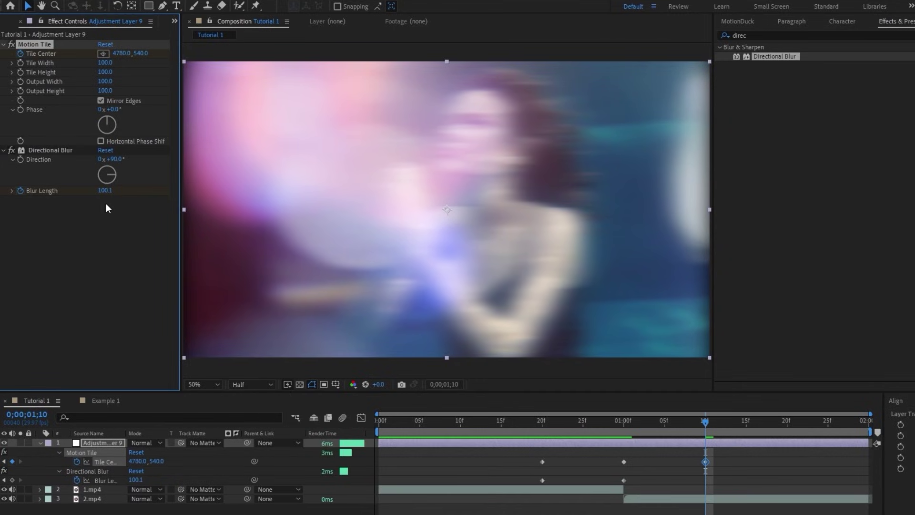
{"action": "left_click_drag", "start_coordinate": [105, 195], "coordinate": [1, 203]}
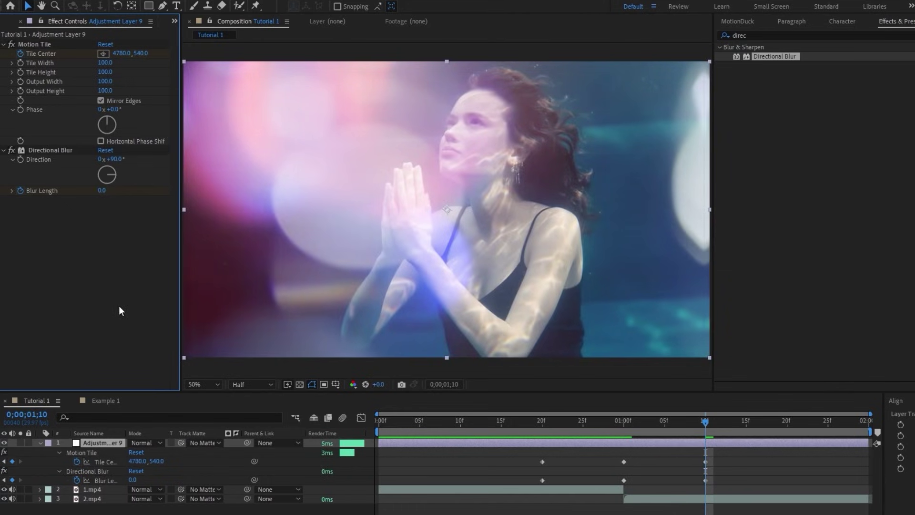
Preview the transition from the start and apply Easy Ease to all Tile Center and Blur Length keyframes.
{"action": "left_click_drag", "start_coordinate": [704, 421], "coordinate": [378, 422]}
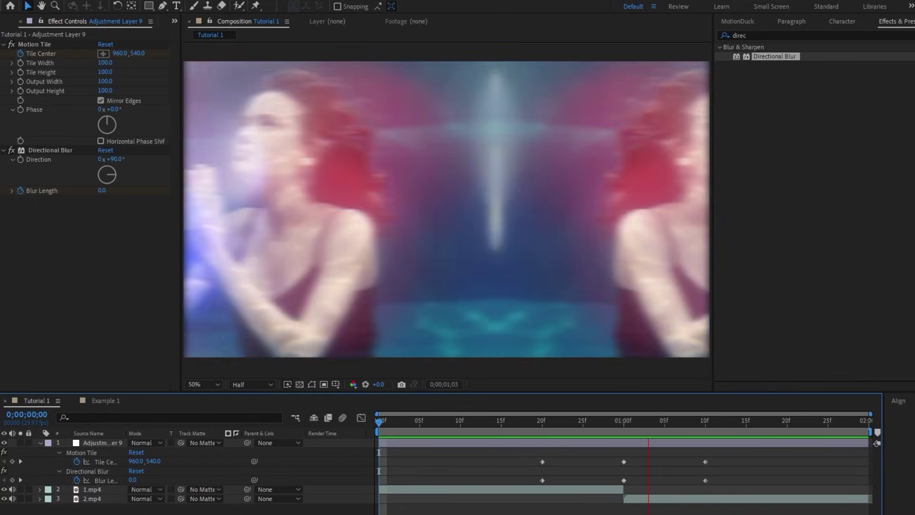
{"action": "left_click", "coordinate": [518, 421]}
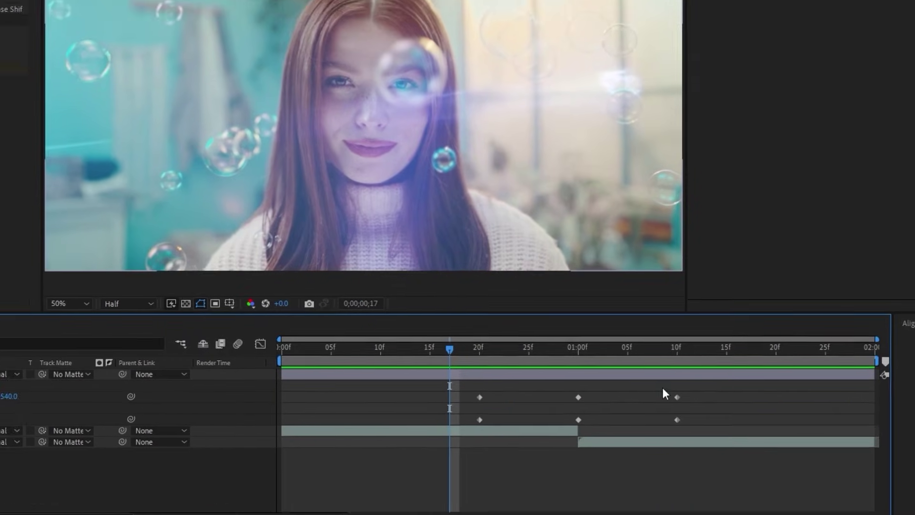
{"action": "left_click_drag", "start_coordinate": [716, 381], "coordinate": [468, 429]}
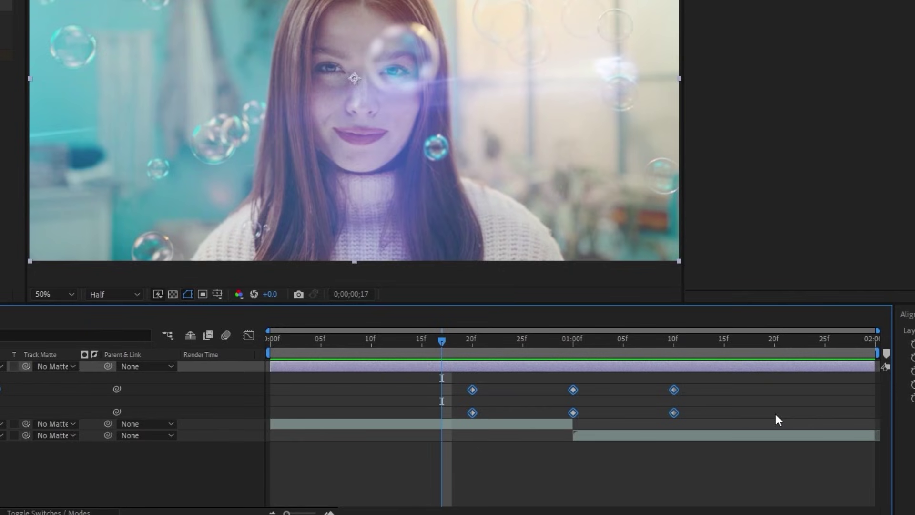
{"action": "key", "text": "F9"}
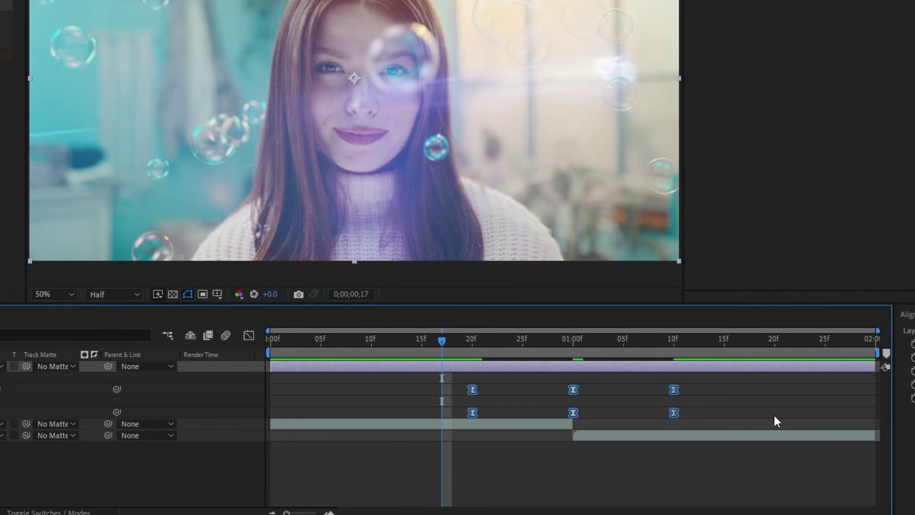
Reshape the keyframes' speed curves in the Graph Editor into a sharp peak at the cut, with gradual slopes on both sides.
{"action": "left_click", "coordinate": [247, 335]}
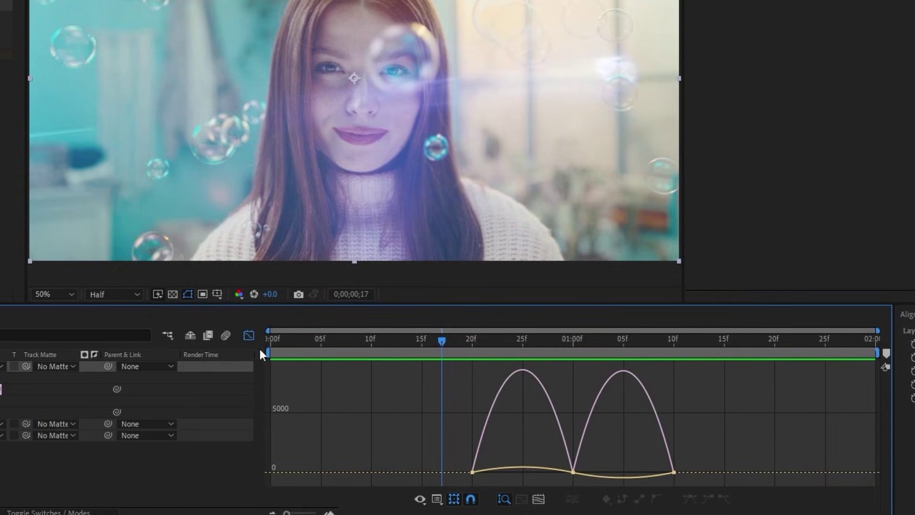
{"action": "left_click_drag", "start_coordinate": [610, 437], "coordinate": [585, 473]}
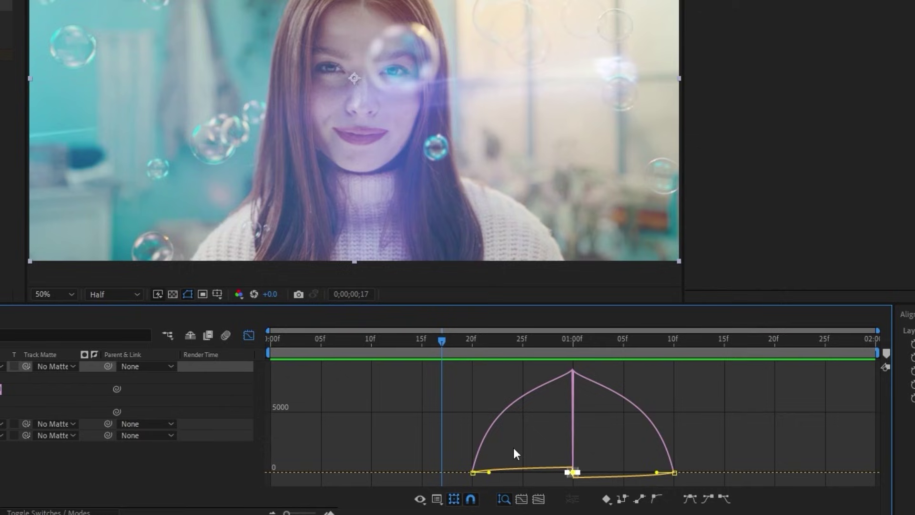
{"action": "left_click", "coordinate": [472, 472]}
{"action": "left_click_drag", "start_coordinate": [489, 472], "coordinate": [564, 475]}
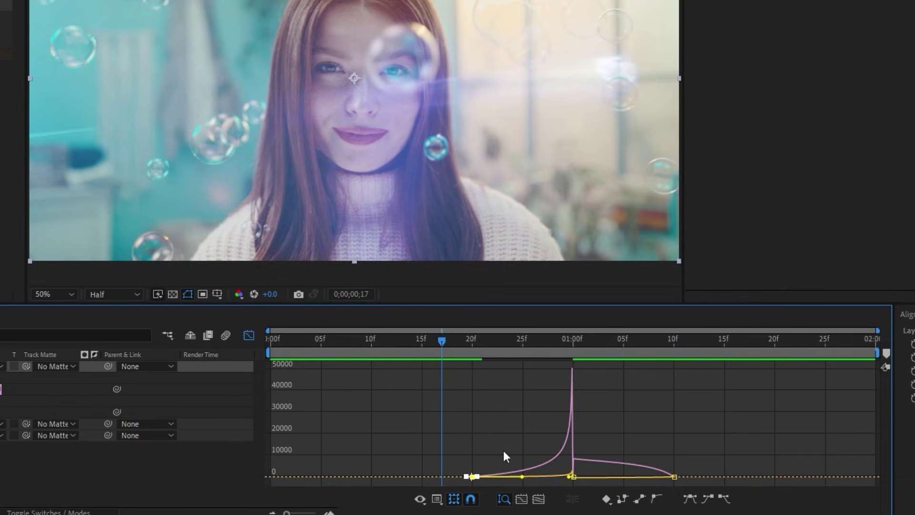
{"action": "left_click_drag", "start_coordinate": [709, 442], "coordinate": [623, 472]}
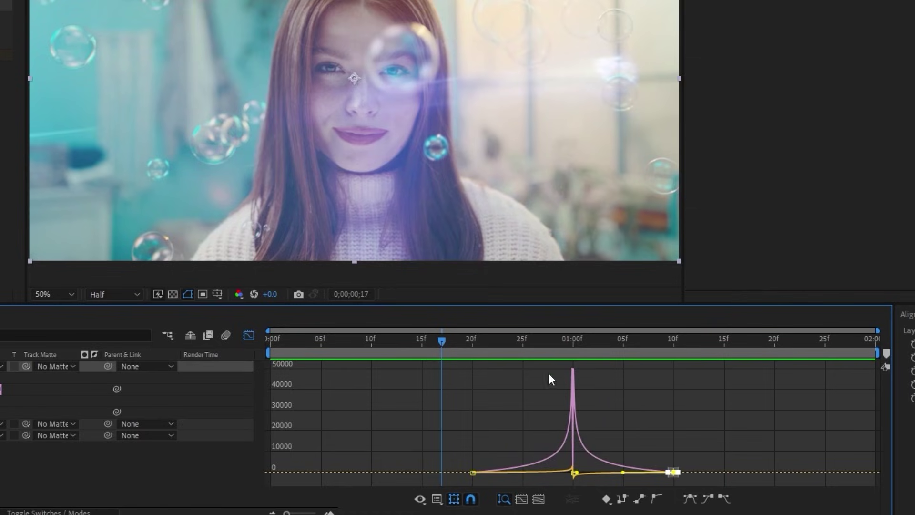
{"action": "left_click", "coordinate": [251, 336]}
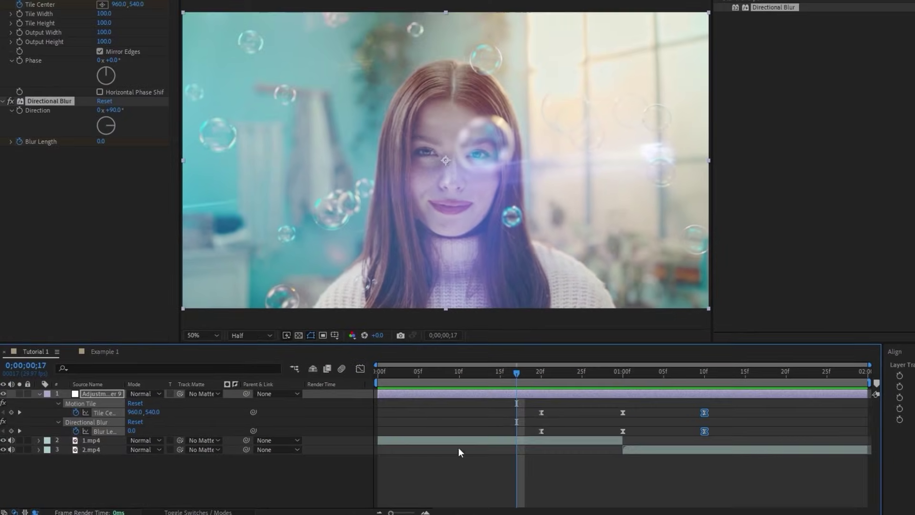
Play back the eased slide transition from the beginning of the composition.
{"action": "left_click_drag", "start_coordinate": [562, 378], "coordinate": [534, 396]}
{"action": "key", "text": "Home"}
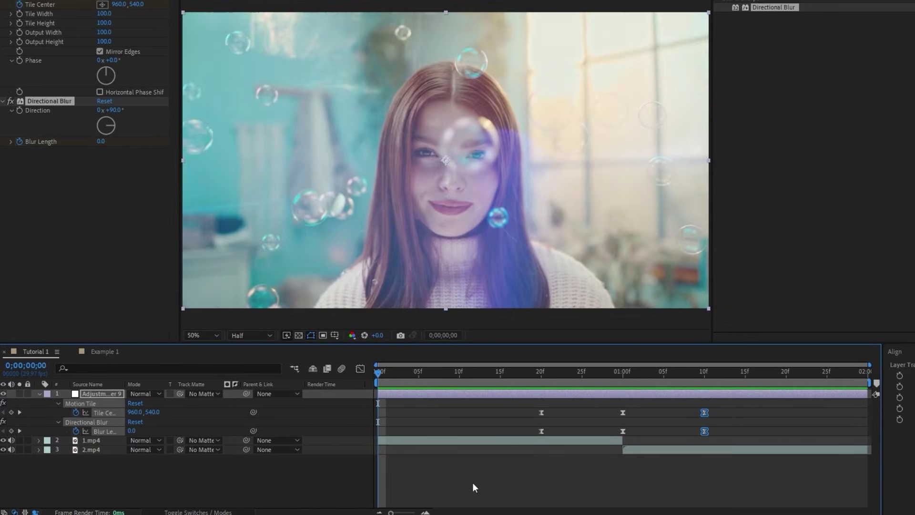
{"action": "left_click", "coordinate": [473, 481]}
{"action": "key", "text": "space"}
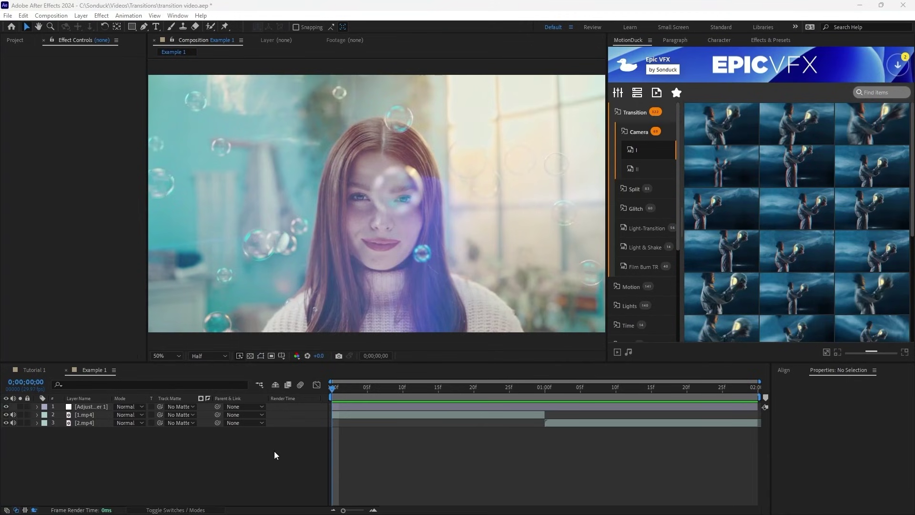
Scrub through the Example 1 composition and examine the keyframes on its adjustment layer.
{"action": "left_click_drag", "start_coordinate": [332, 391], "coordinate": [761, 402]}
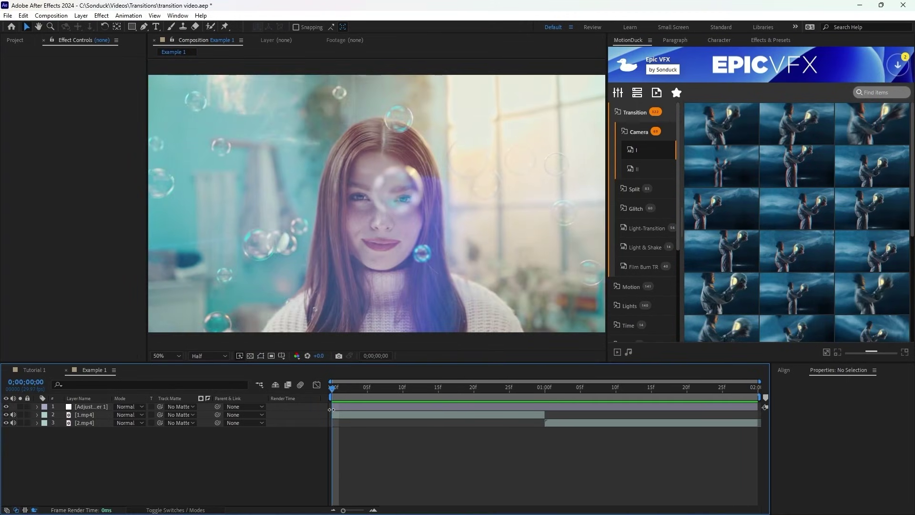
{"action": "left_click", "coordinate": [394, 407]}
{"action": "key", "text": "u"}
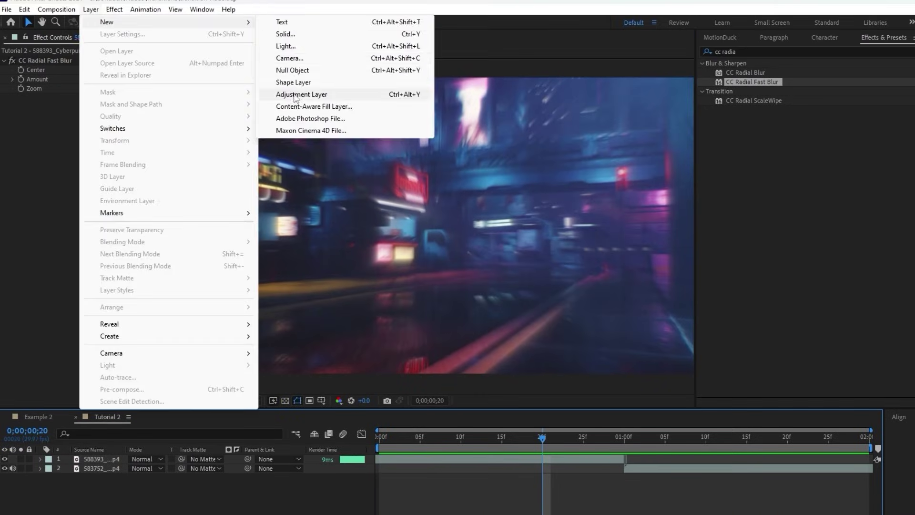
Add an adjustment layer above the clips in the Tutorial 2 composition and duplicate it.
{"action": "left_click", "coordinate": [296, 96]}
{"action": "key", "text": "ctrl+d"}
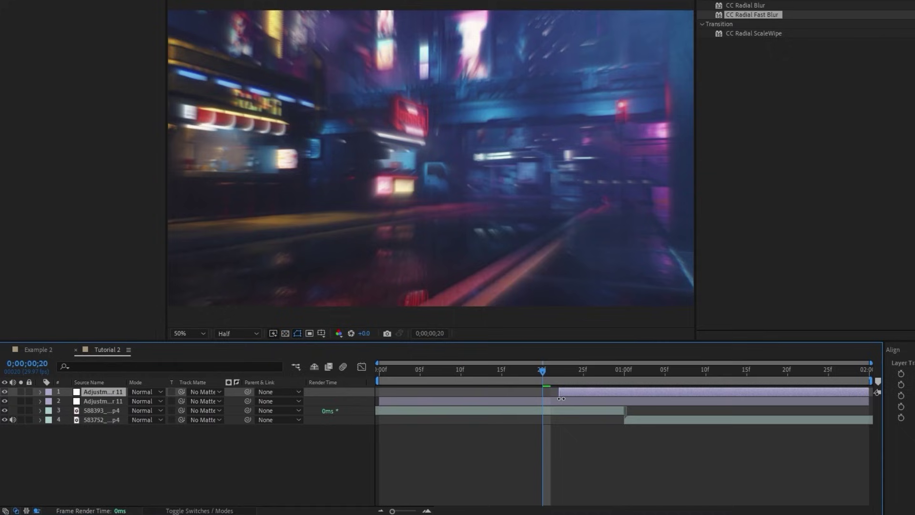
Trim the two adjustment layers at the cut so the upper one starts and the lower one ends at 1 second.
{"action": "left_click_drag", "start_coordinate": [868, 401], "coordinate": [622, 403]}
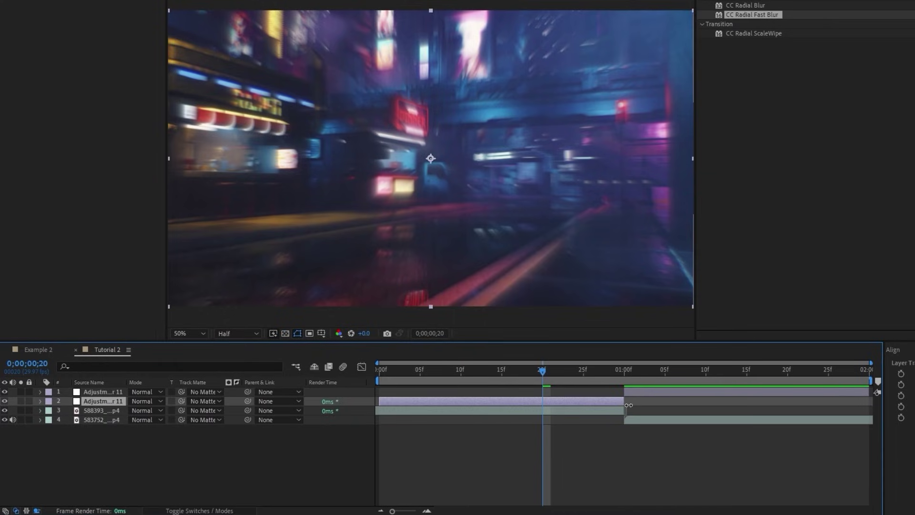
{"action": "left_click", "coordinate": [640, 391]}
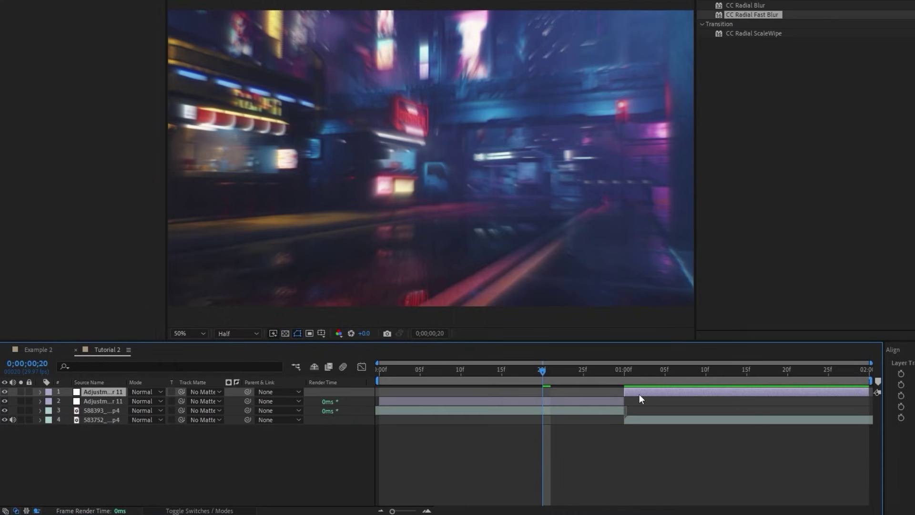
Apply the Transform and CC Radial Fast Blur effects to the lower adjustment layer.
{"action": "left_click", "coordinate": [596, 401]}
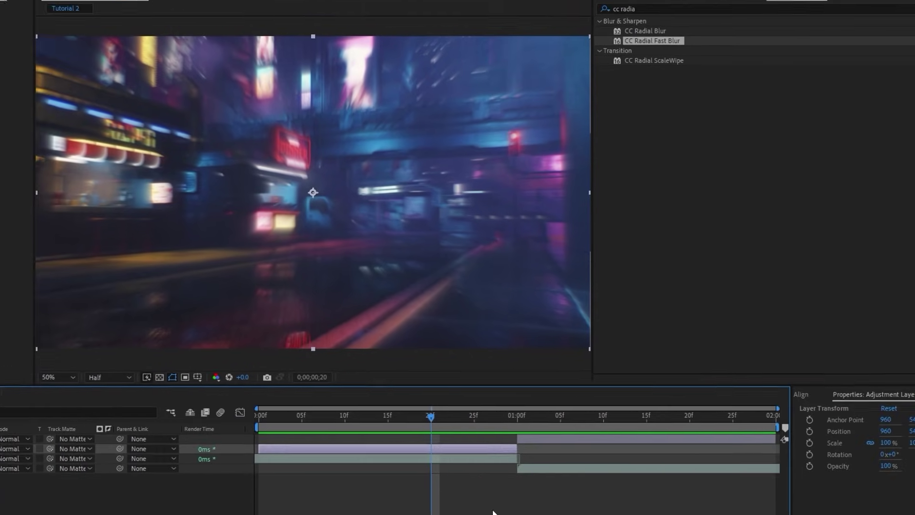
{"action": "left_click", "coordinate": [910, 23]}
{"action": "left_click", "coordinate": [678, 8]}
{"action": "type", "text": "trans"}
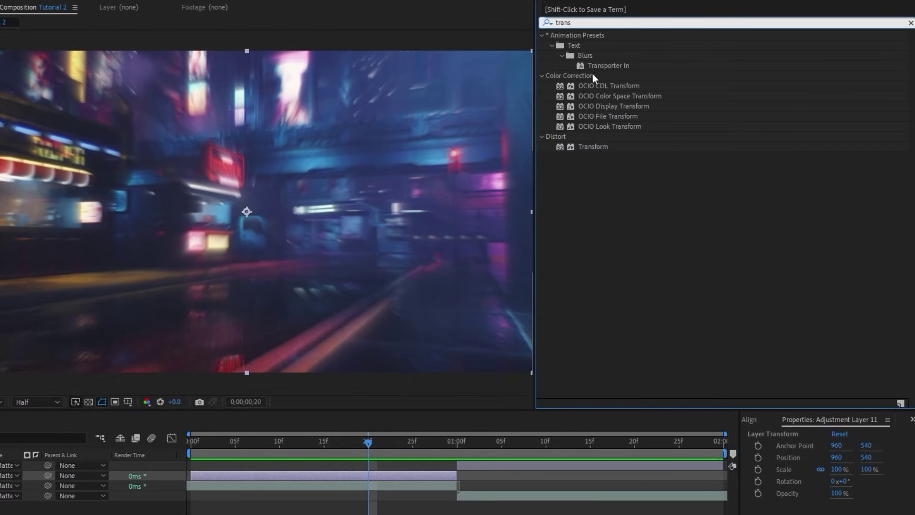
{"action": "key", "text": "ctrl+a"}
{"action": "type", "text": "cc radial fas"}
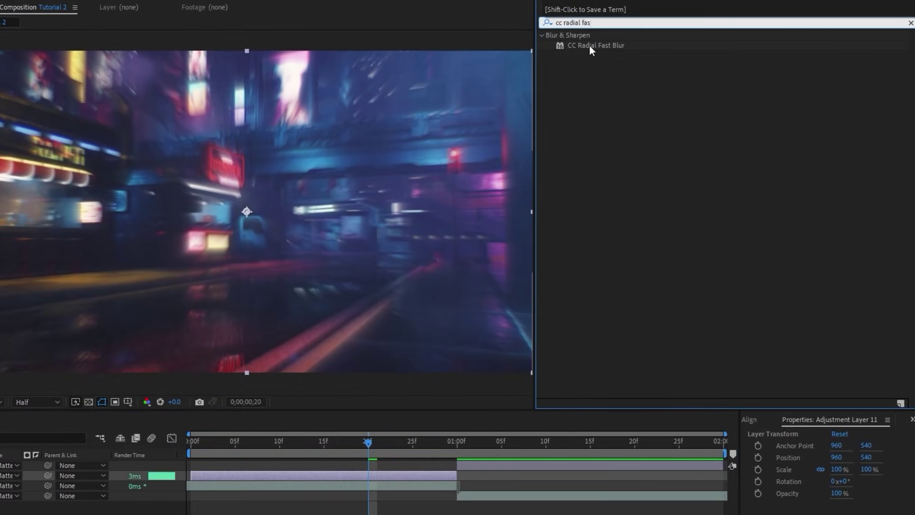
{"action": "double_click", "coordinate": [590, 46]}
Apply the Motion Tile effect to the upper adjustment layer.
{"action": "left_click", "coordinate": [490, 467]}
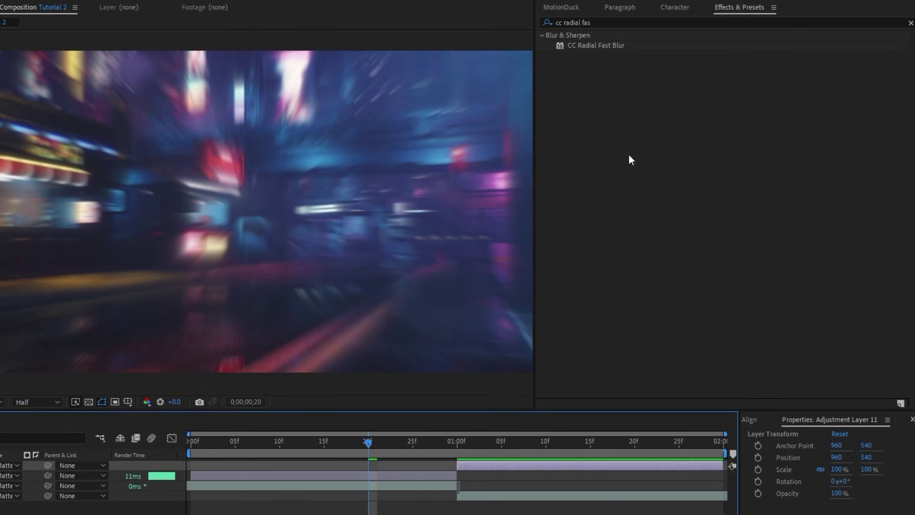
{"action": "left_click", "coordinate": [595, 23]}
{"action": "key", "text": "ctrl+a"}
{"action": "type", "text": "motion"}
{"action": "double_click", "coordinate": [573, 97]}
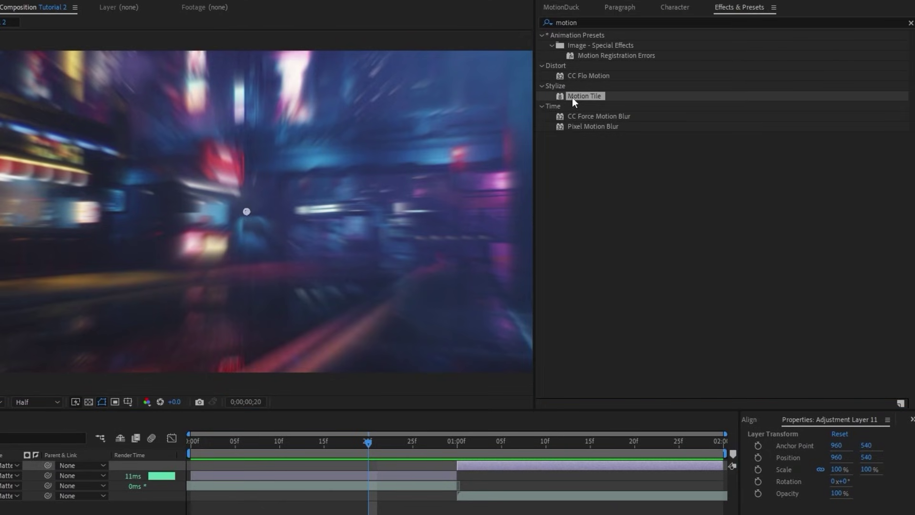
On the lower adjustment layer at frame 20, add keyframes for Transform Scale at 100 and Radial Fast Blur Amount at 0.
{"action": "left_click", "coordinate": [426, 475]}
{"action": "mouse_move", "coordinate": [369, 443]}
{"action": "left_mouse_down"}
{"action": "mouse_move", "coordinate": [403, 444]}
{"action": "mouse_move", "coordinate": [369, 445]}
{"action": "left_mouse_up"}
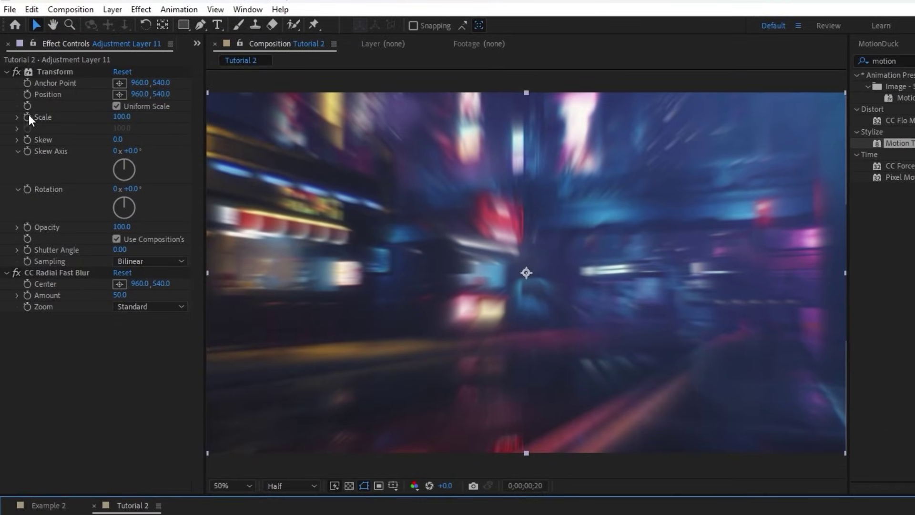
{"action": "left_click", "coordinate": [28, 117]}
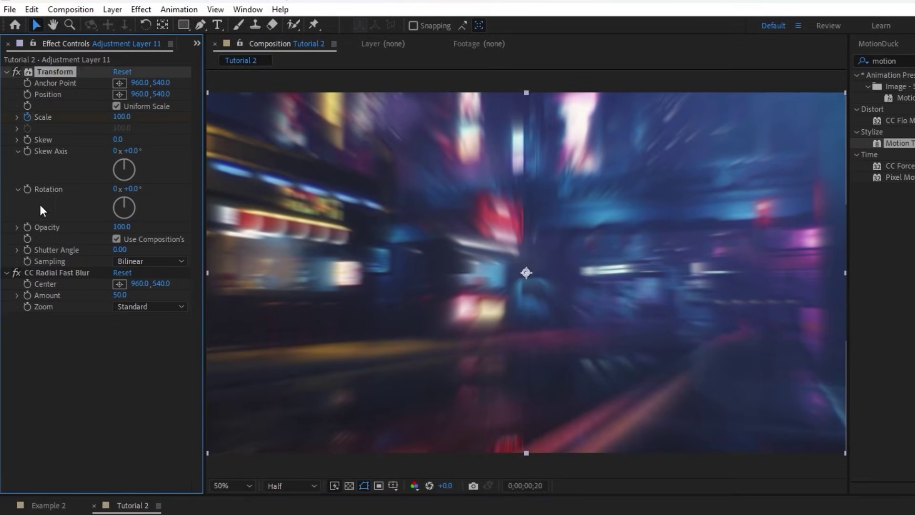
{"action": "left_click", "coordinate": [27, 294]}
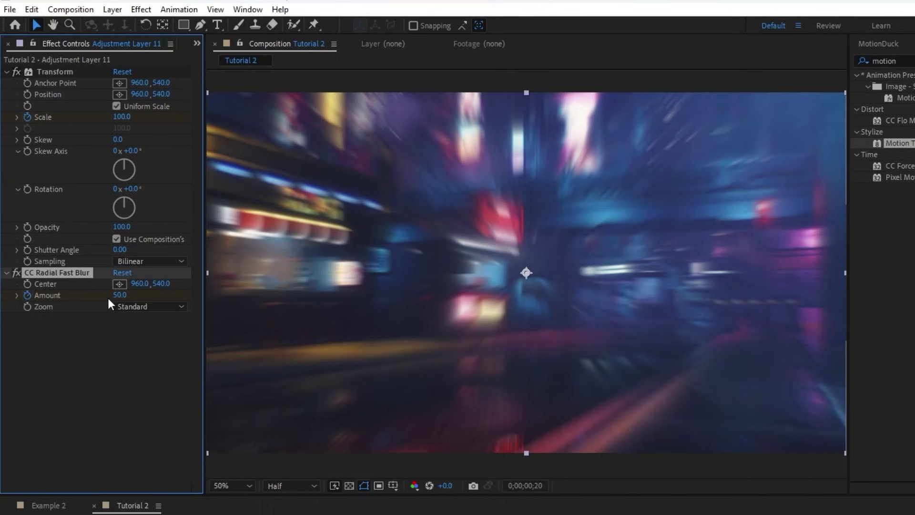
{"action": "left_click_drag", "start_coordinate": [121, 295], "coordinate": [31, 303]}
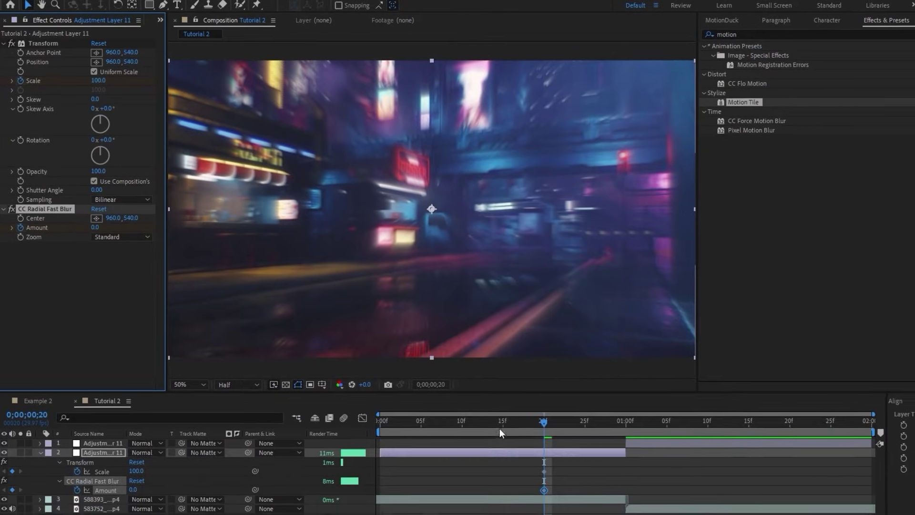
At 1 second, key the lower adjustment layer's Transform Scale to 200 and its Radial Fast Blur Amount to 100.
{"action": "left_click_drag", "start_coordinate": [542, 421], "coordinate": [623, 425]}
{"action": "left_click_drag", "start_coordinate": [98, 81], "coordinate": [156, 86]}
{"action": "left_click_drag", "start_coordinate": [97, 227], "coordinate": [146, 225]}
Apply Easy Ease to all Scale and Amount keyframes of the lower adjustment layer.
{"action": "left_click_drag", "start_coordinate": [622, 422], "coordinate": [590, 425]}
{"action": "left_click_drag", "start_coordinate": [525, 462], "coordinate": [646, 495]}
{"action": "key", "text": "F9"}
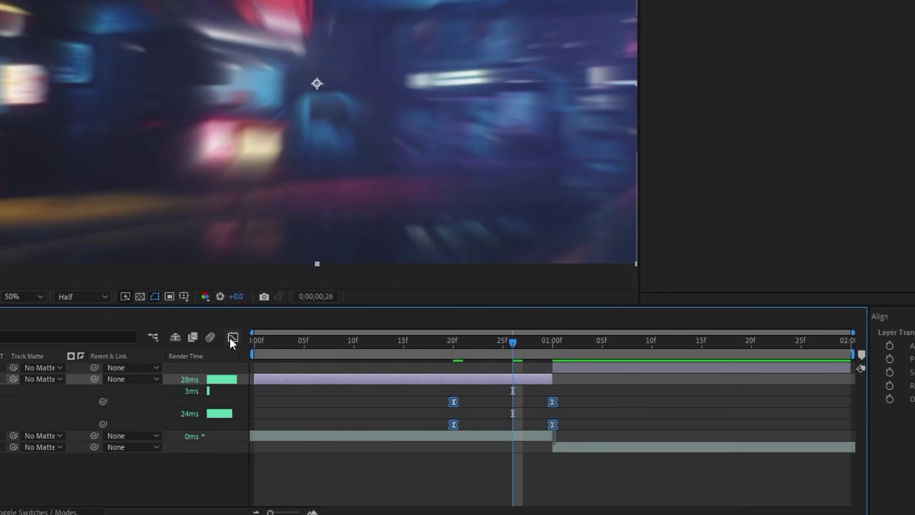
Reshape the keyframes' speed curve in the Graph Editor so it rises slowly and peaks sharply at the 1-second cut.
{"action": "left_click", "coordinate": [232, 338]}
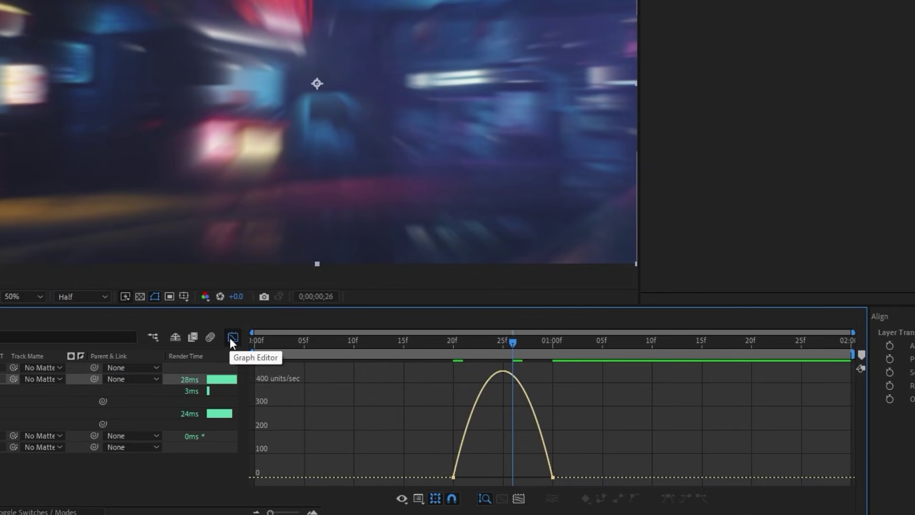
{"action": "left_click_drag", "start_coordinate": [492, 432], "coordinate": [424, 489]}
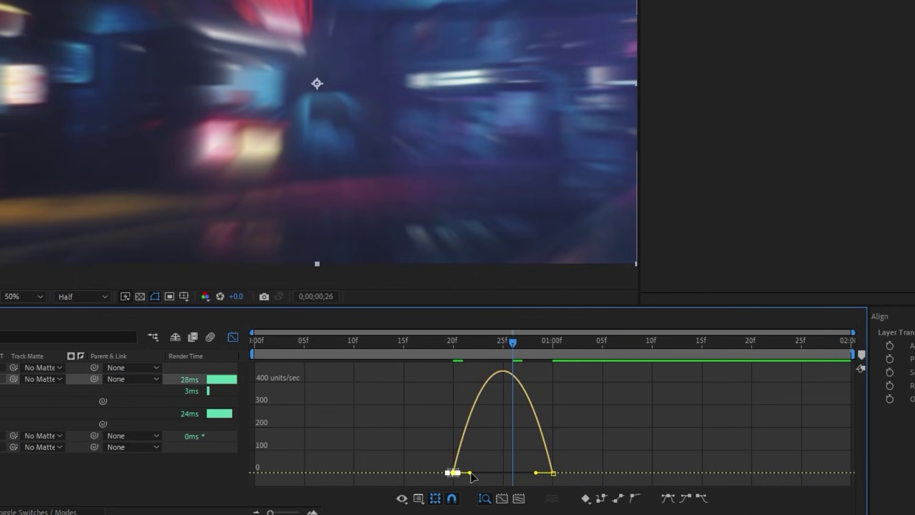
{"action": "left_click_drag", "start_coordinate": [470, 471], "coordinate": [513, 473]}
{"action": "left_click_drag", "start_coordinate": [571, 447], "coordinate": [562, 473]}
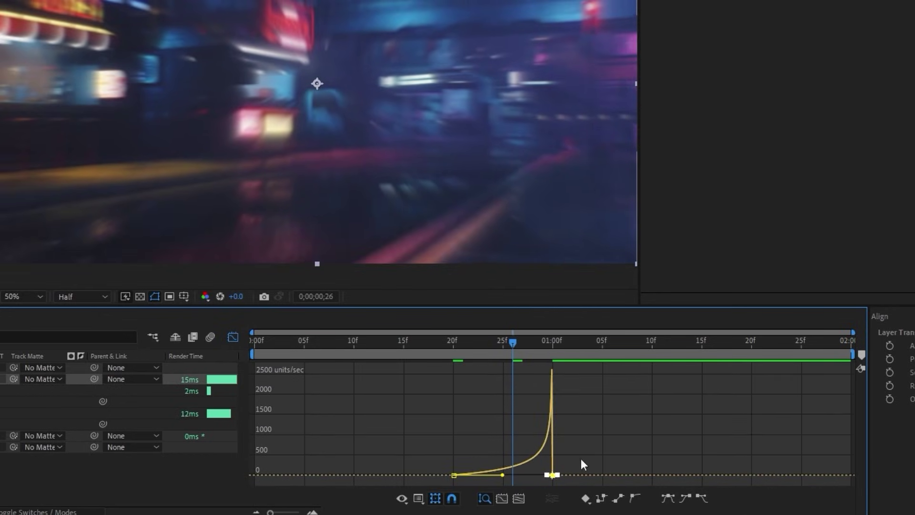
{"action": "left_click", "coordinate": [551, 344]}
{"action": "key", "text": "shift+F3"}
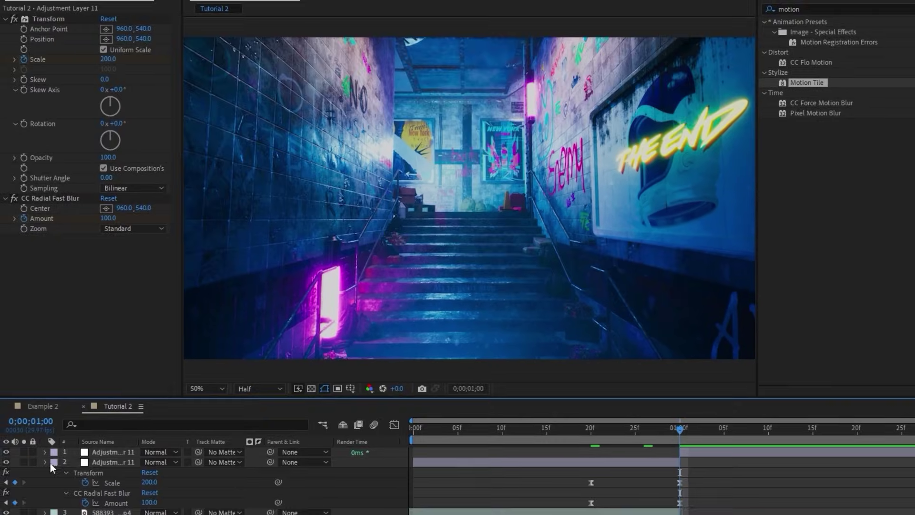
Copy the Transform and CC Radial Fast Blur effects from the lower adjustment layer to the upper one at 1 second.
{"action": "left_click", "coordinate": [45, 462]}
{"action": "left_click", "coordinate": [112, 462]}
{"action": "left_click", "coordinate": [50, 198]}
{"action": "left_click", "coordinate": [55, 20], "text": "ctrl"}
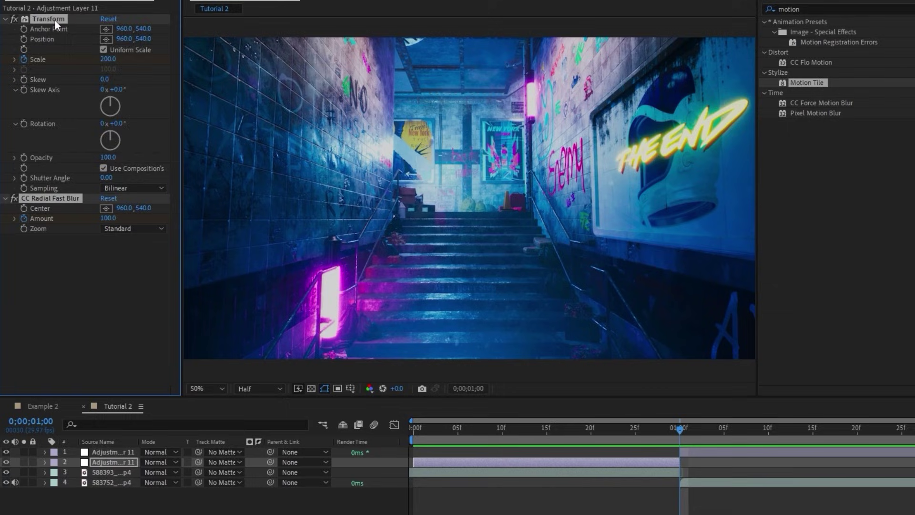
{"action": "left_click", "coordinate": [716, 452]}
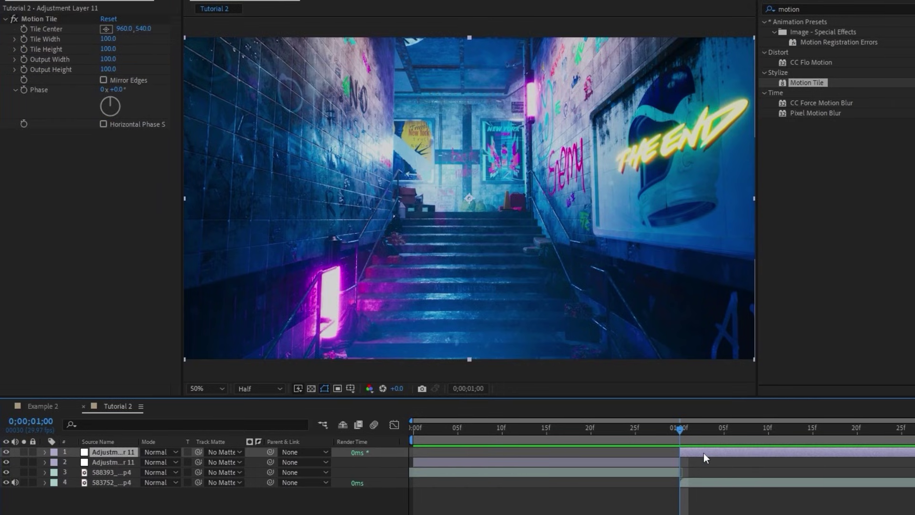
{"action": "key", "text": "ctrl+v"}
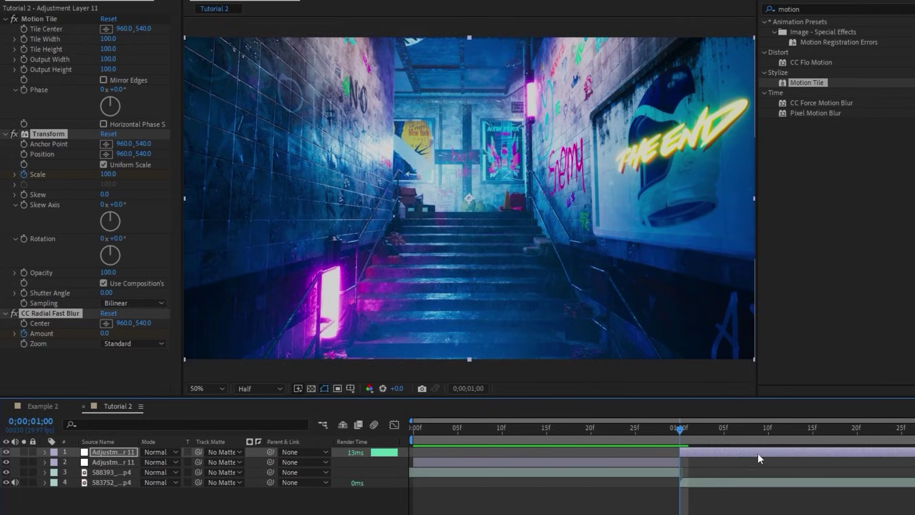
Time-reverse the pasted Scale and Amount keyframes on the upper adjustment layer.
{"action": "key", "text": "u"}
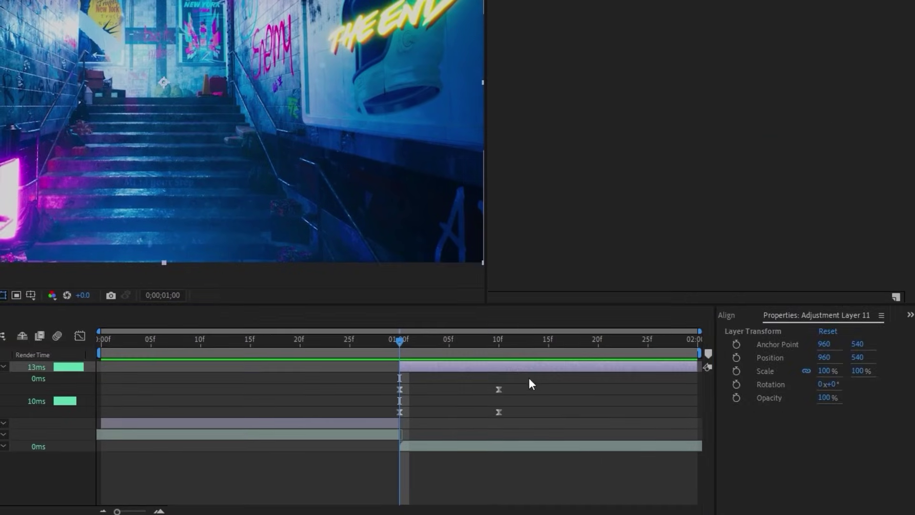
{"action": "left_click_drag", "start_coordinate": [797, 461], "coordinate": [660, 496]}
{"action": "right_click", "coordinate": [398, 389]}
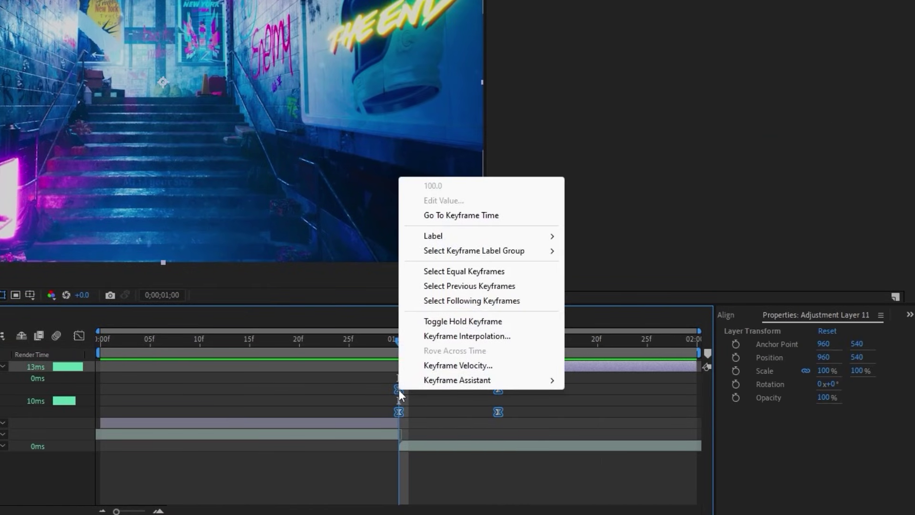
{"action": "mouse_move", "coordinate": [430, 384]}
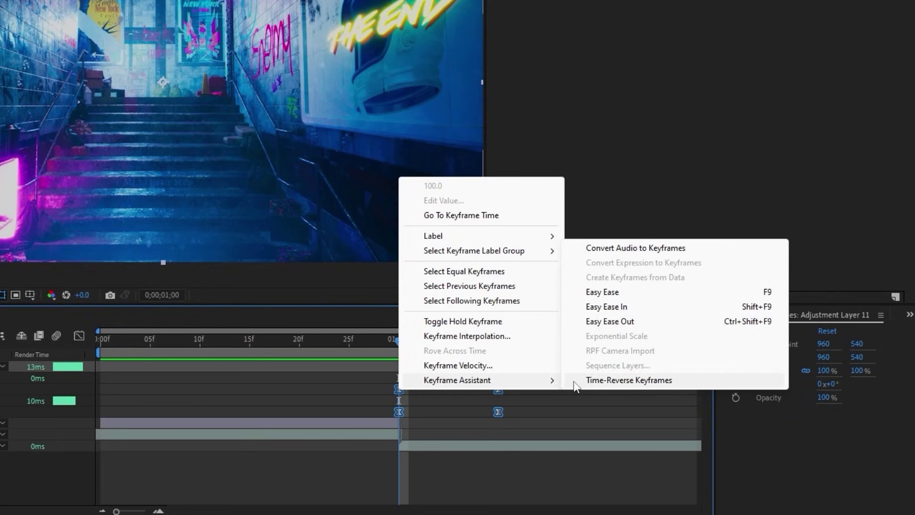
{"action": "left_click", "coordinate": [686, 382]}
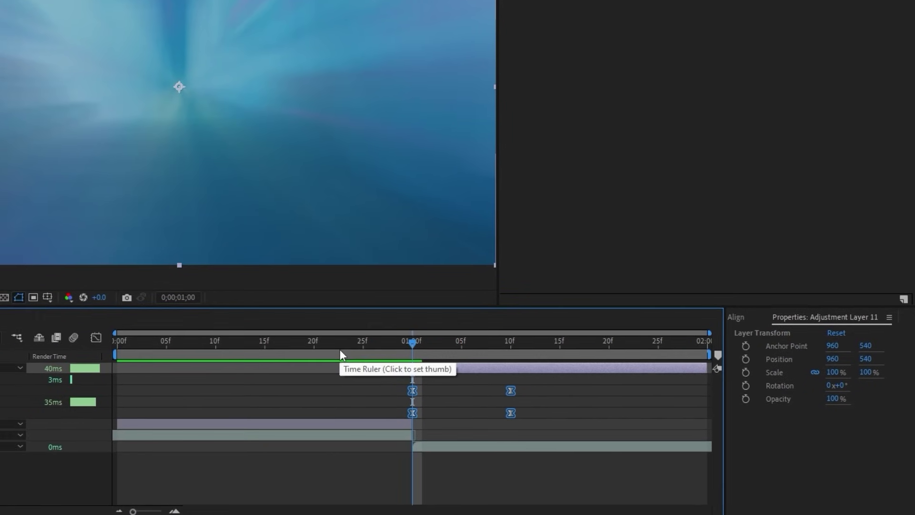
Play back the zoom transition from the beginning of the composition and examine the keyframes of both adjustment layers.
{"action": "left_click_drag", "start_coordinate": [325, 345], "coordinate": [99, 343]}
{"action": "left_click", "coordinate": [260, 457]}
{"action": "key", "text": "space"}
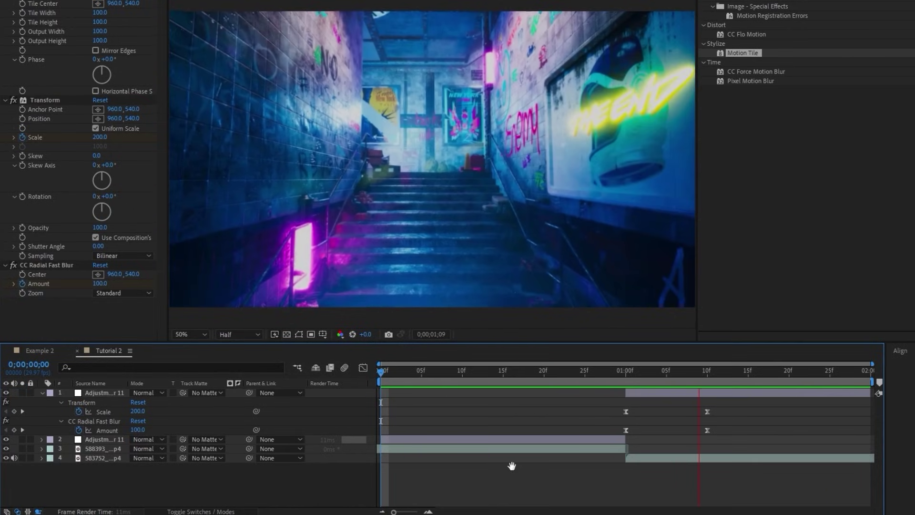
{"action": "key", "text": "space"}
{"action": "left_click", "coordinate": [599, 436]}
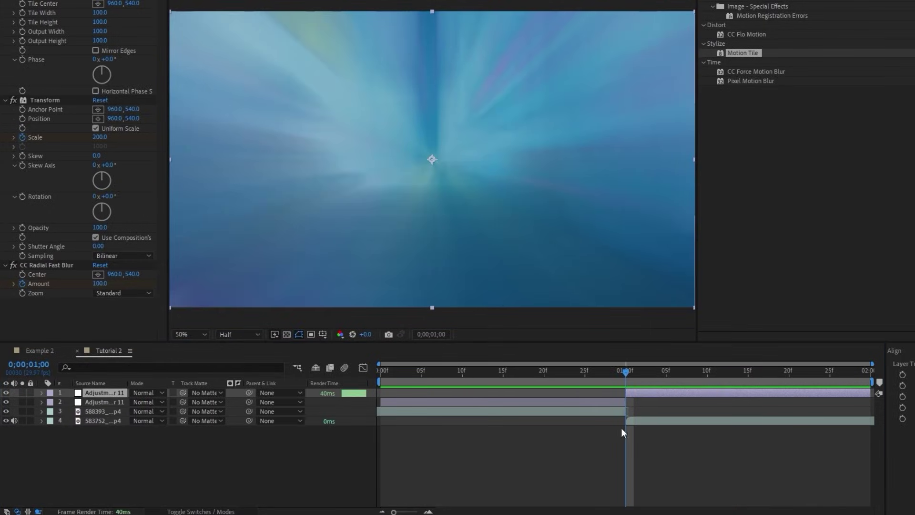
Set the upper adjustment layer's Motion Tile Output Width and Output Height to 200 and enable Mirror Edges.
{"action": "left_click", "coordinate": [645, 393]}
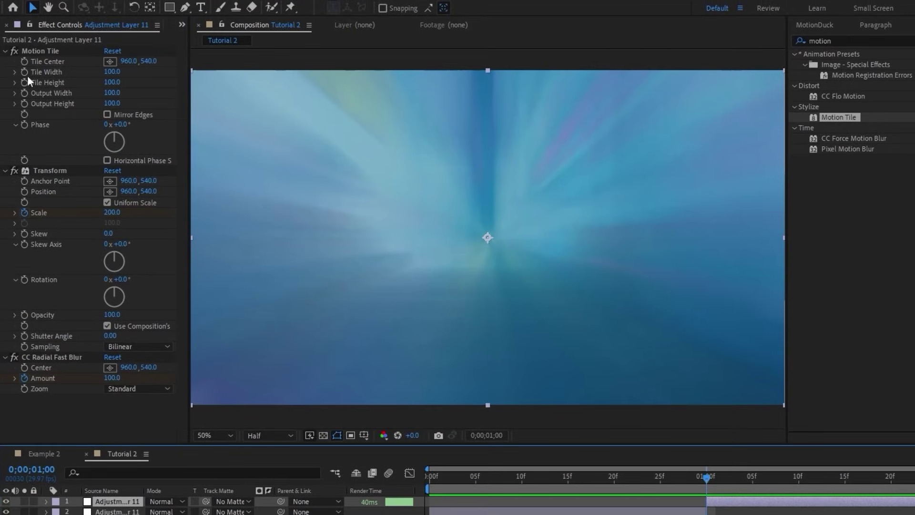
{"action": "left_click", "coordinate": [31, 53]}
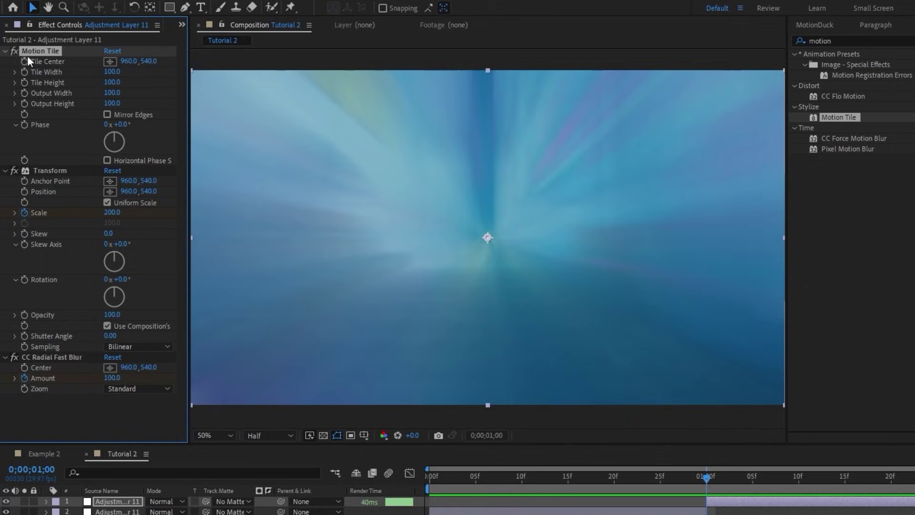
{"action": "left_click", "coordinate": [112, 92]}
{"action": "type", "text": "200"}
{"action": "key", "text": "Tab"}
{"action": "type", "text": "200"}
{"action": "key", "text": "Return"}
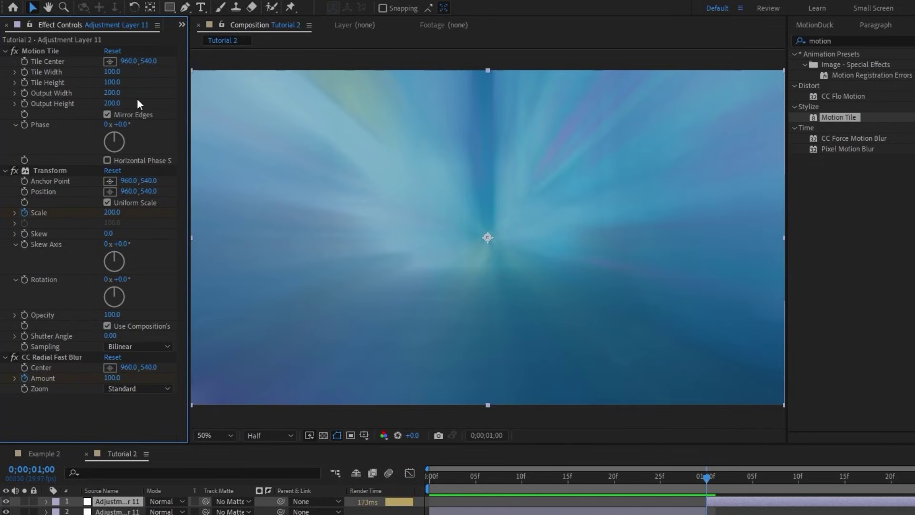
Set the upper adjustment layer's Transform Scale keyframe at 1 second to 50, checking it with the radial blur briefly disabled.
{"action": "key", "text": "u"}
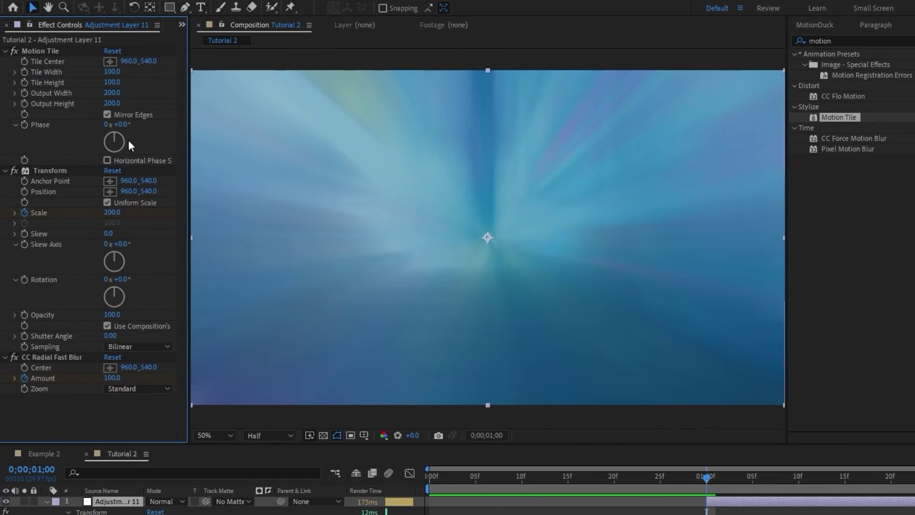
{"action": "left_click", "coordinate": [112, 212]}
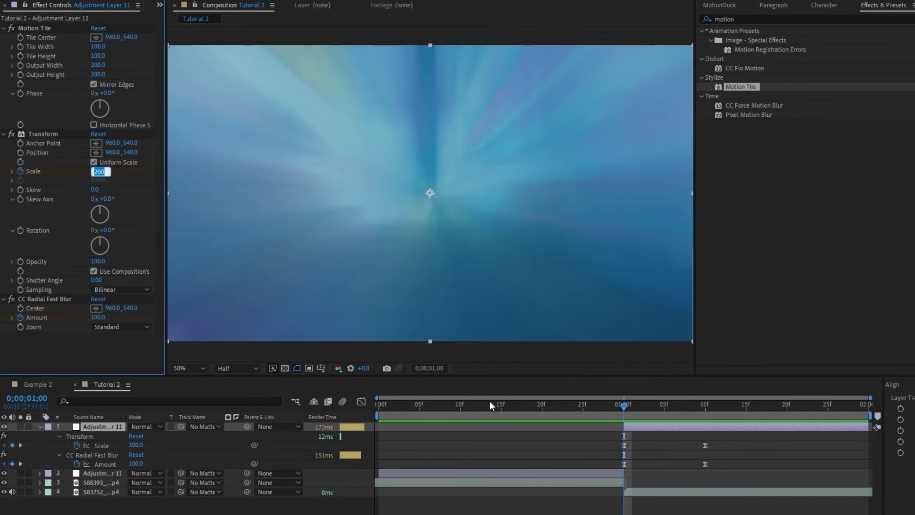
{"action": "type", "text": "50"}
{"action": "left_click", "coordinate": [126, 186]}
{"action": "left_click", "coordinate": [10, 302]}
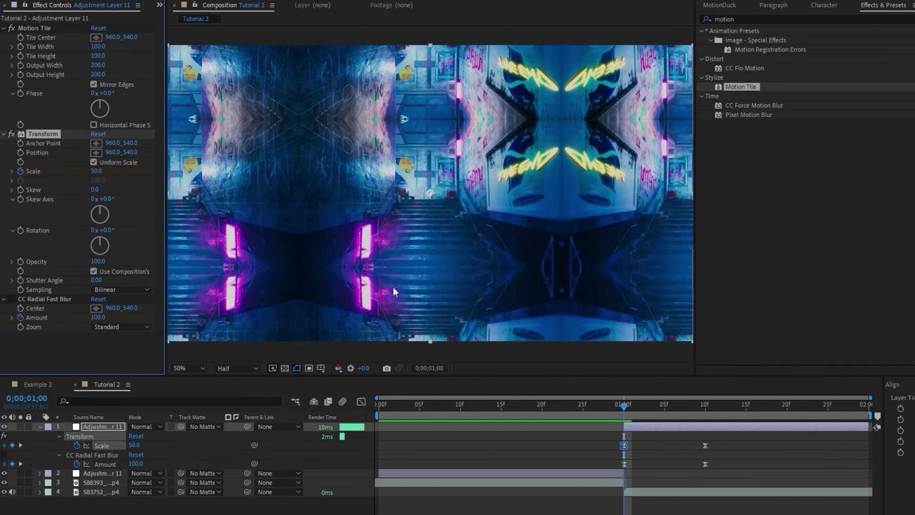
{"action": "left_click", "coordinate": [10, 301]}
Scrub through the finished zoom transition and play it back from the beginning of the composition.
{"action": "left_click", "coordinate": [551, 405]}
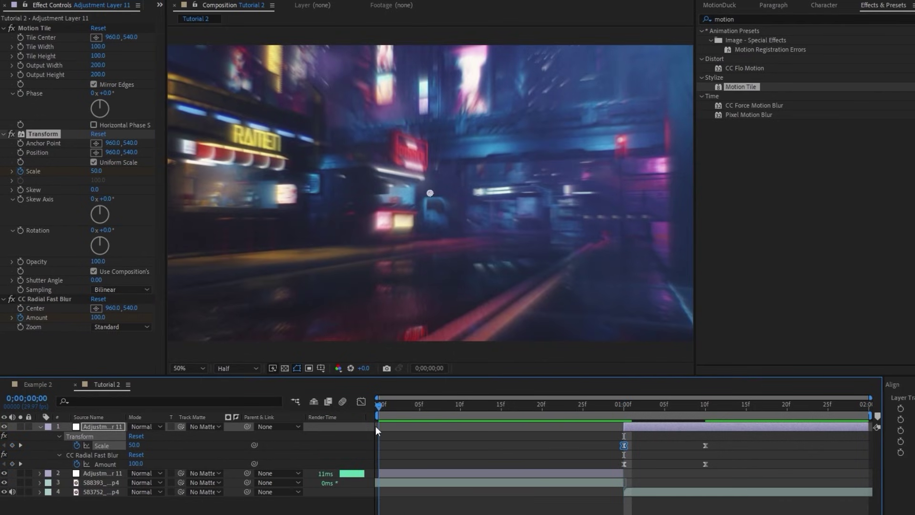
{"action": "left_click_drag", "start_coordinate": [551, 425], "coordinate": [782, 444]}
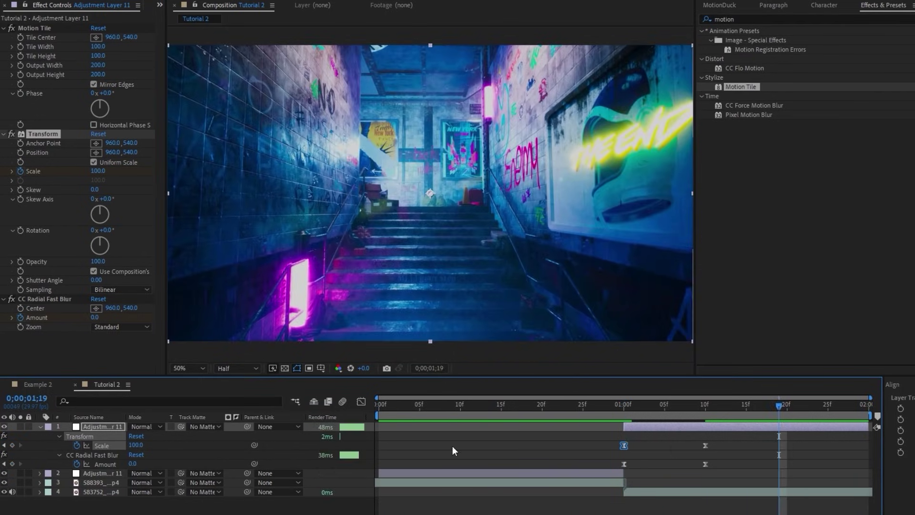
{"action": "left_click", "coordinate": [40, 427]}
{"action": "left_click", "coordinate": [427, 405]}
{"action": "left_click_drag", "start_coordinate": [427, 409], "coordinate": [376, 413]}
{"action": "left_click", "coordinate": [615, 508]}
{"action": "key", "text": "space"}
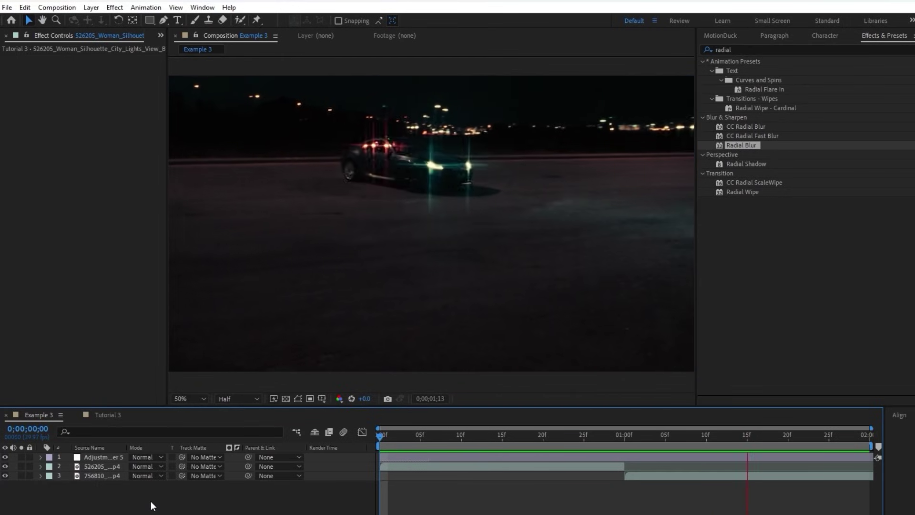
Add an adjustment layer above the clips in the Tutorial 3 composition.
{"action": "left_click", "coordinate": [102, 414]}
{"action": "left_click", "coordinate": [91, 7]}
{"action": "mouse_move", "coordinate": [108, 20]}
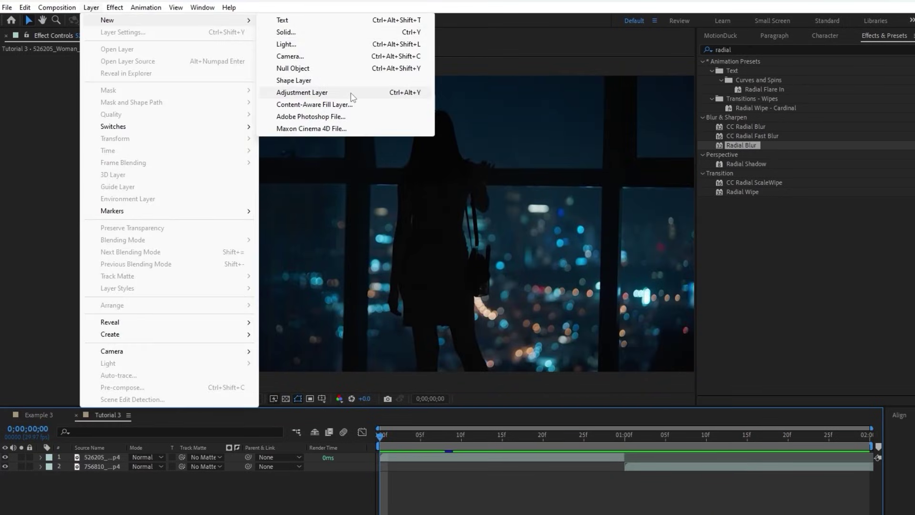
{"action": "left_click", "coordinate": [352, 97]}
Apply the Motion Tile, Transform and Radial Blur effects to the new adjustment layer.
{"action": "double_click", "coordinate": [734, 49]}
{"action": "type", "text": "moti"}
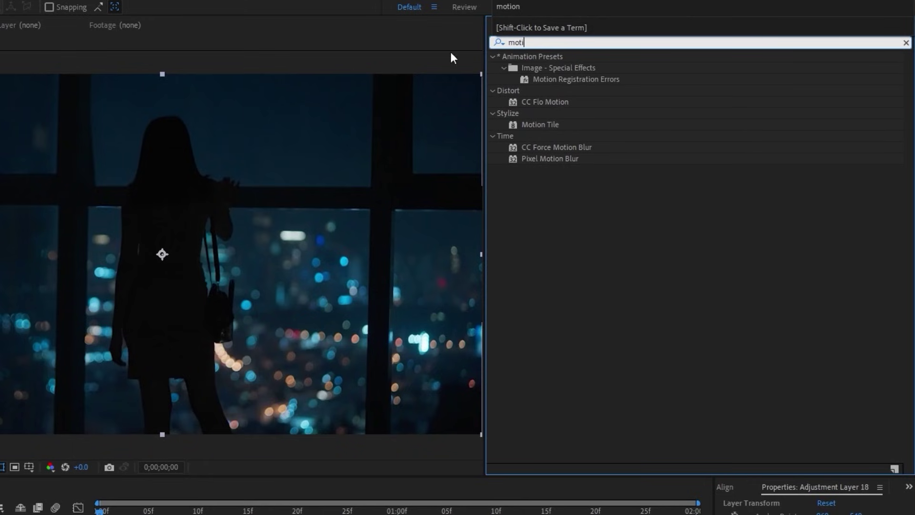
{"action": "left_click", "coordinate": [536, 125]}
{"action": "double_click", "coordinate": [543, 42]}
{"action": "type", "text": "transf"}
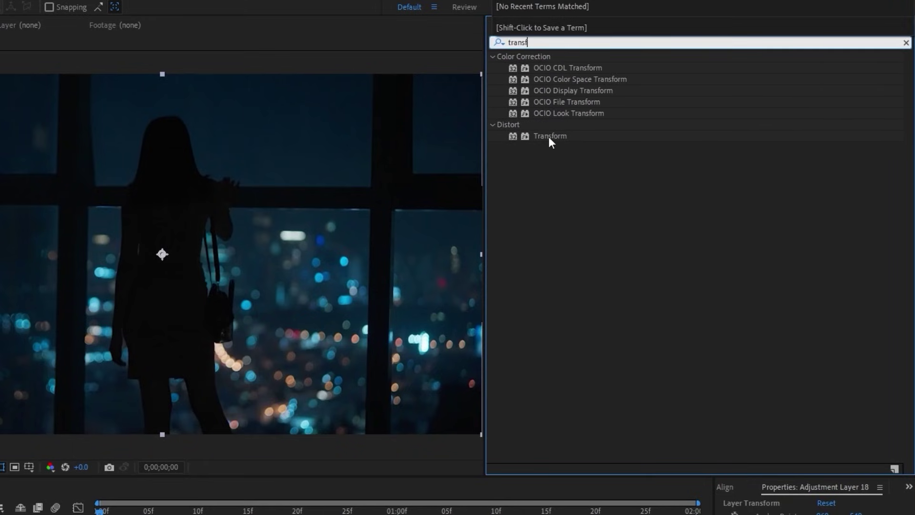
{"action": "left_click", "coordinate": [550, 137]}
{"action": "double_click", "coordinate": [516, 42]}
{"action": "type", "text": "radial"}
{"action": "double_click", "coordinate": [539, 158]}
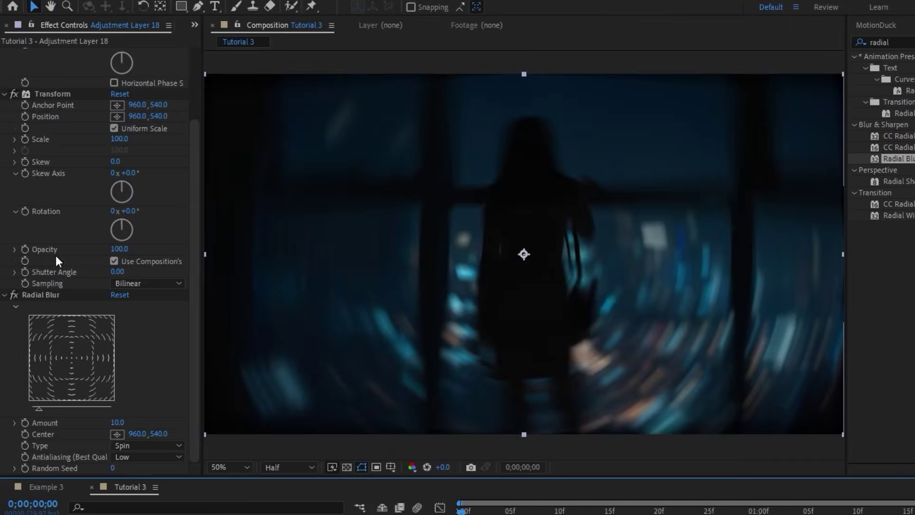
{"action": "scroll", "coordinate": [56, 253], "scroll_direction": "up", "scroll_amount": 3}
Enable Mirror Edges in the adjustment layer's Motion Tile and set its Output Width and Output Height to 200.
{"action": "left_click", "coordinate": [114, 122]}
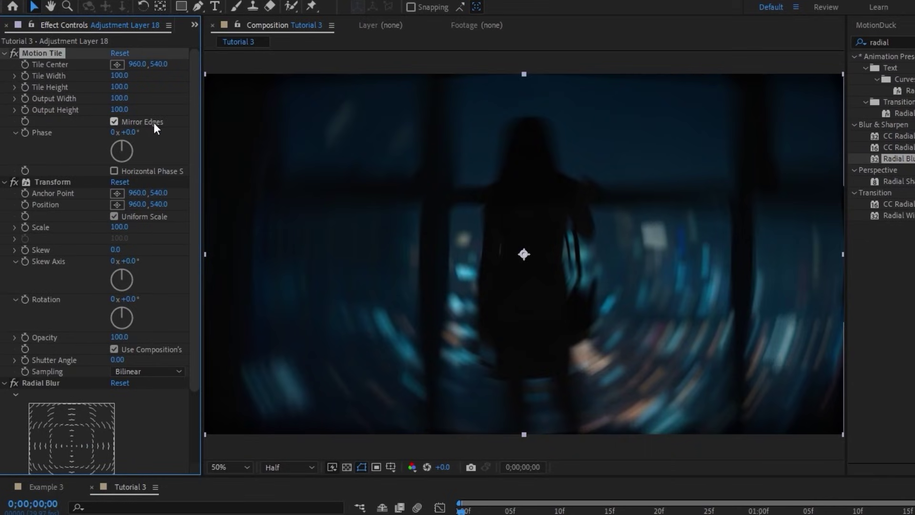
{"action": "left_click", "coordinate": [119, 97]}
{"action": "type", "text": "200"}
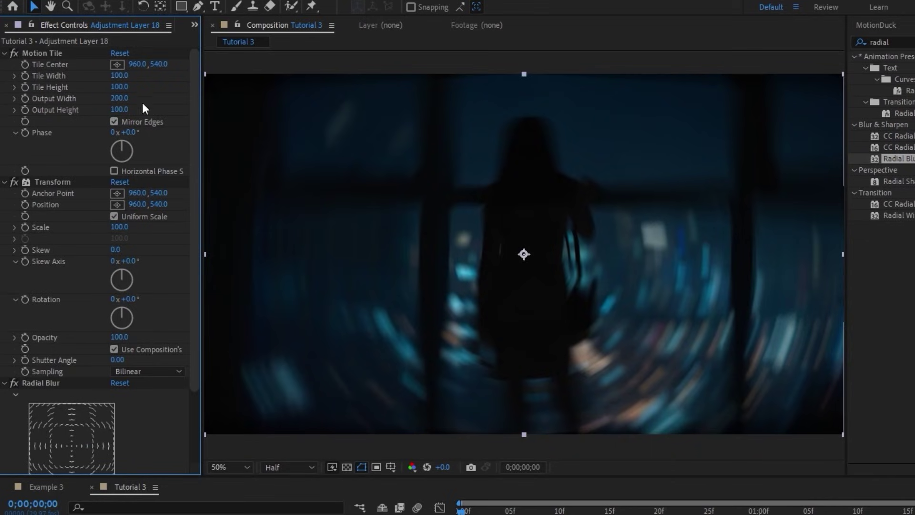
{"action": "key", "text": "Tab"}
{"action": "type", "text": "200"}
{"action": "key", "text": "Return"}
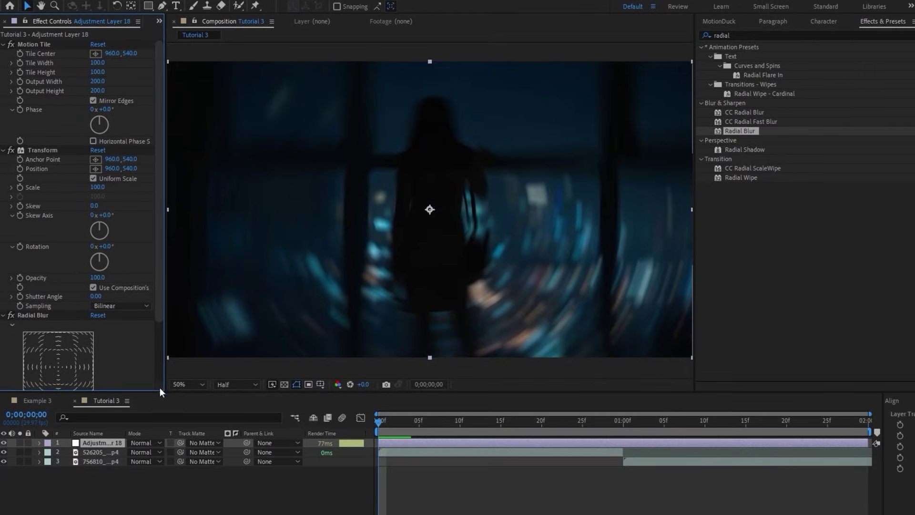
At frame 20, add keyframes for Transform Rotation at 0° and for Radial Blur Amount, set to 0.
{"action": "left_click_drag", "start_coordinate": [461, 512], "coordinate": [651, 512]}
{"action": "left_click_drag", "start_coordinate": [535, 424], "coordinate": [541, 424]}
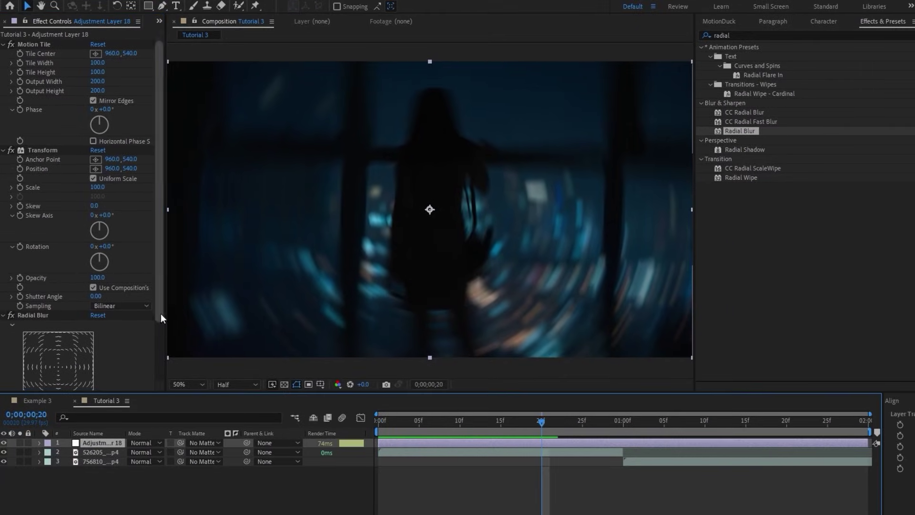
{"action": "left_click", "coordinate": [20, 246]}
{"action": "scroll", "coordinate": [64, 276], "scroll_direction": "down", "scroll_amount": 3}
{"action": "left_click", "coordinate": [20, 347]}
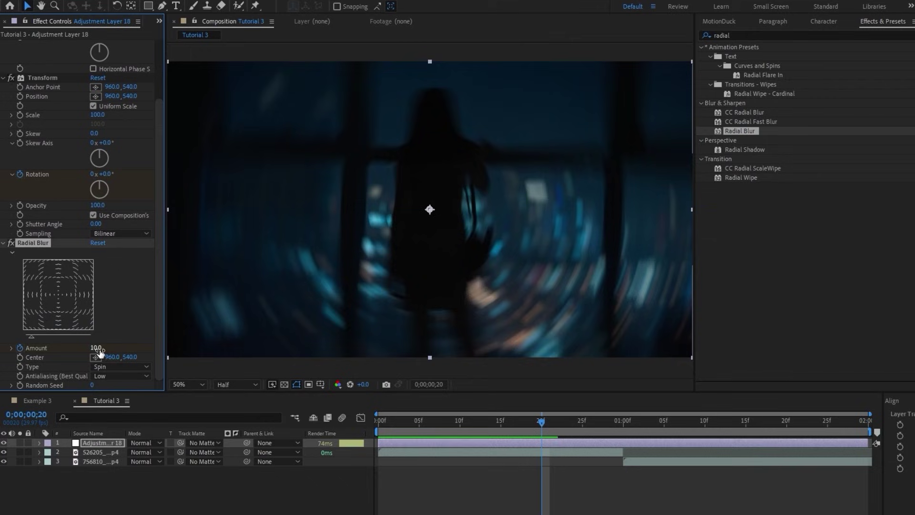
{"action": "left_click_drag", "start_coordinate": [99, 351], "coordinate": [72, 353]}
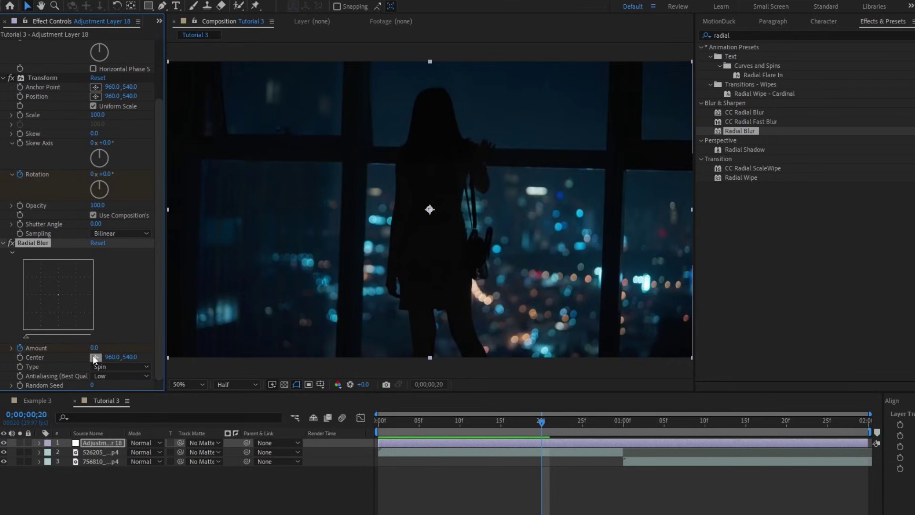
At 1 second, set the Transform Rotation to 180° and the Radial Blur Amount to 317.
{"action": "left_click_drag", "start_coordinate": [541, 428], "coordinate": [625, 425]}
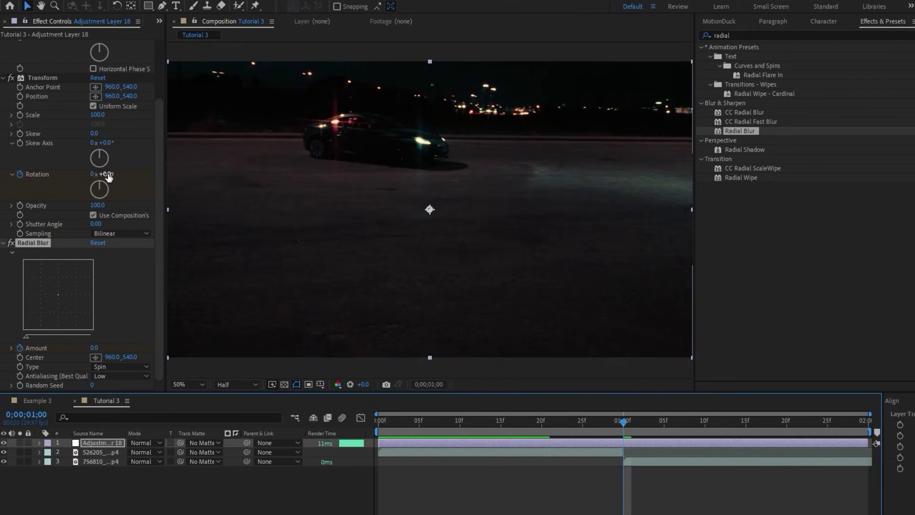
{"action": "left_click_drag", "start_coordinate": [109, 176], "coordinate": [221, 189]}
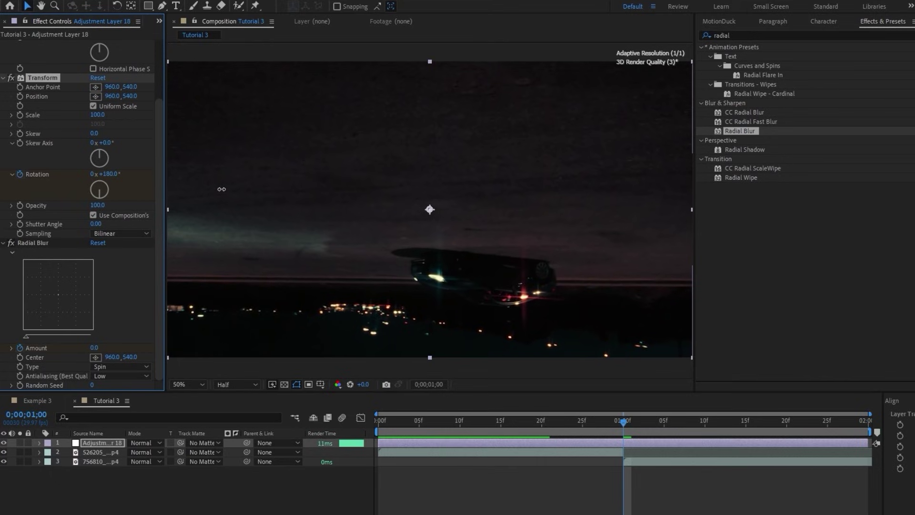
{"action": "left_click_drag", "start_coordinate": [106, 347], "coordinate": [257, 338]}
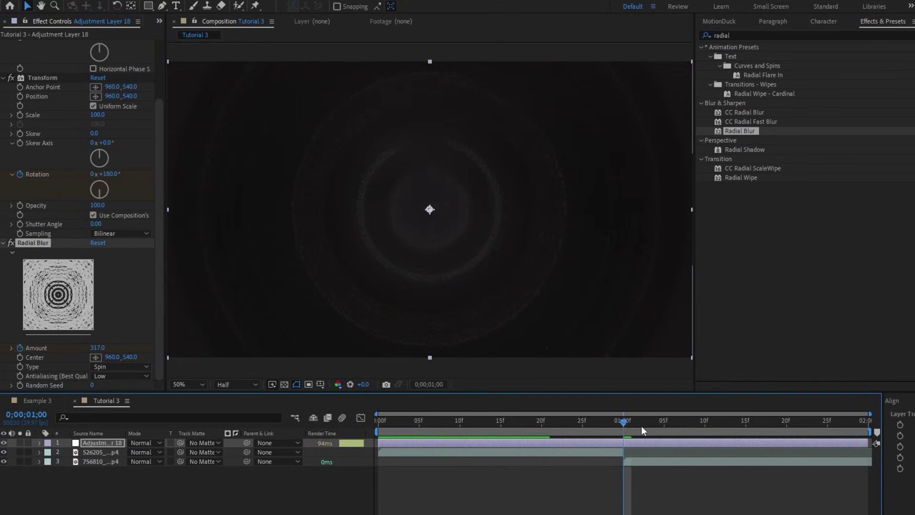
At 1 second 10 frames, set the Transform Rotation to 1x+0° and the Radial Blur Amount to 0.
{"action": "left_click", "coordinate": [707, 423]}
{"action": "left_click_drag", "start_coordinate": [108, 174], "coordinate": [219, 189]}
{"action": "left_click_drag", "start_coordinate": [108, 352], "coordinate": [72, 354]}
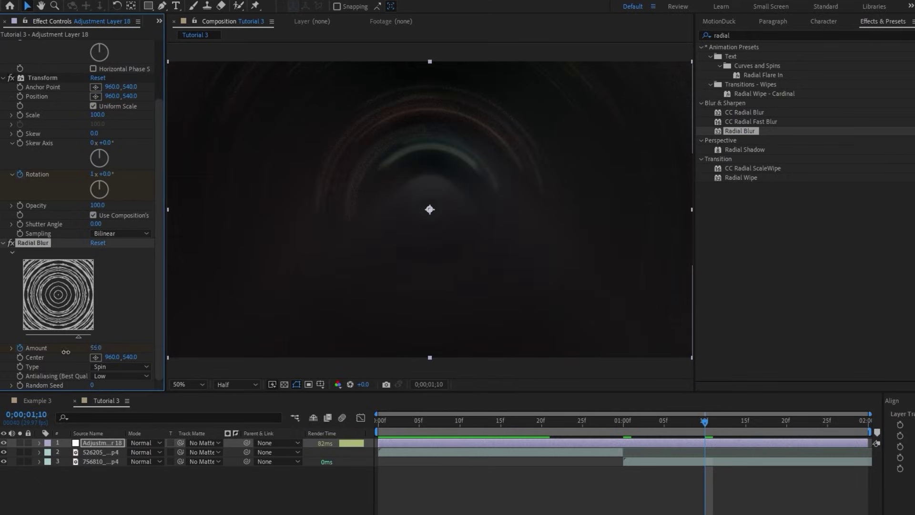
Apply Easy Ease to all Rotation and Radial Blur Amount keyframes and shape their speed curves into a sharp peak at 1 second.
{"action": "key", "text": "u"}
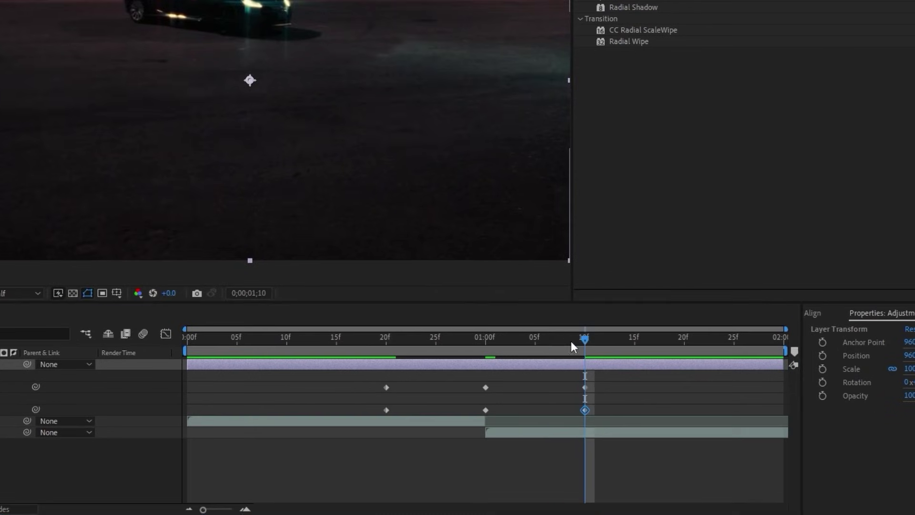
{"action": "left_click_drag", "start_coordinate": [704, 421], "coordinate": [481, 487]}
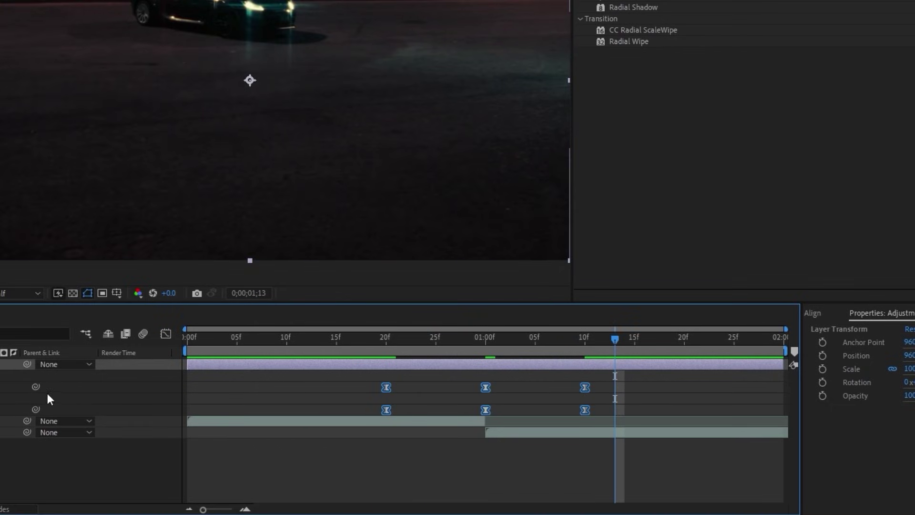
{"action": "left_click", "coordinate": [166, 333]}
{"action": "left_click_drag", "start_coordinate": [526, 397], "coordinate": [443, 453]}
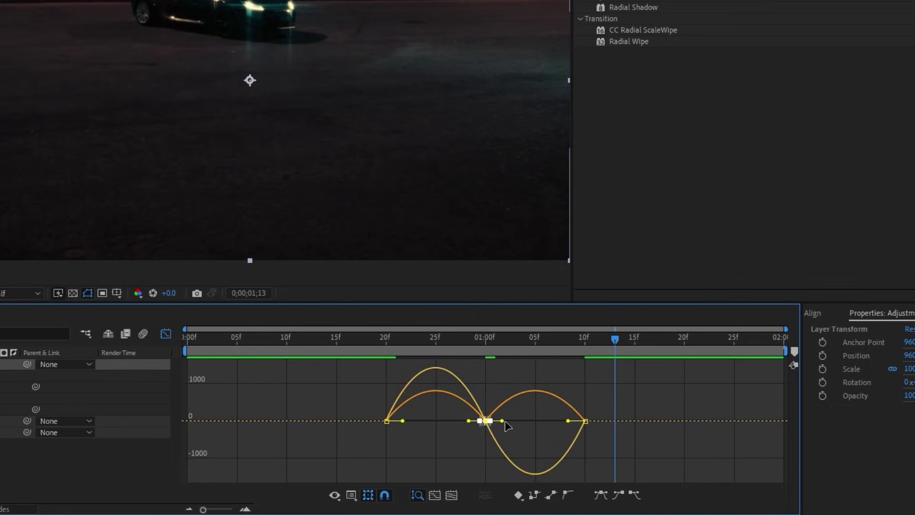
{"action": "left_click_drag", "start_coordinate": [503, 420], "coordinate": [488, 420]}
{"action": "mouse_move", "coordinate": [442, 405]}
{"action": "left_mouse_down"}
{"action": "mouse_move", "coordinate": [427, 409]}
{"action": "mouse_move", "coordinate": [435, 421]}
{"action": "left_mouse_up"}
{"action": "left_click", "coordinate": [386, 420]}
{"action": "left_click_drag", "start_coordinate": [614, 435], "coordinate": [529, 490]}
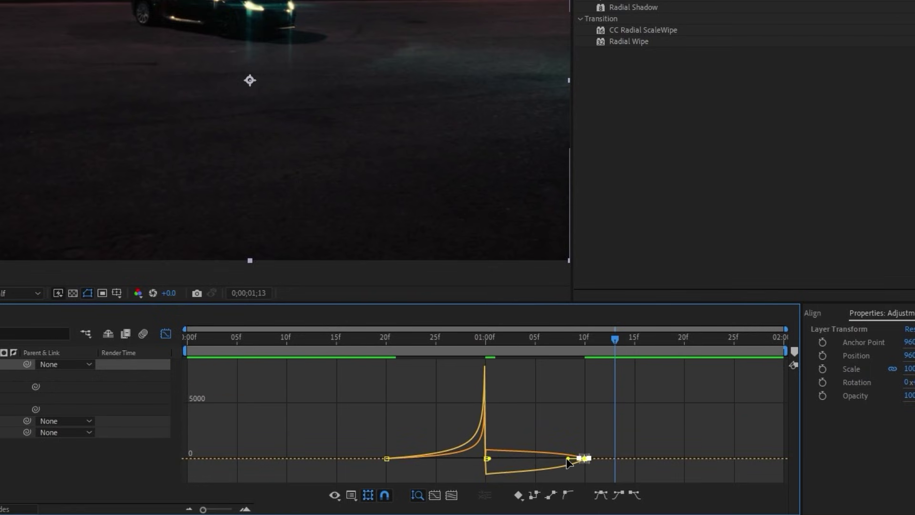
{"action": "left_click_drag", "start_coordinate": [568, 459], "coordinate": [534, 460]}
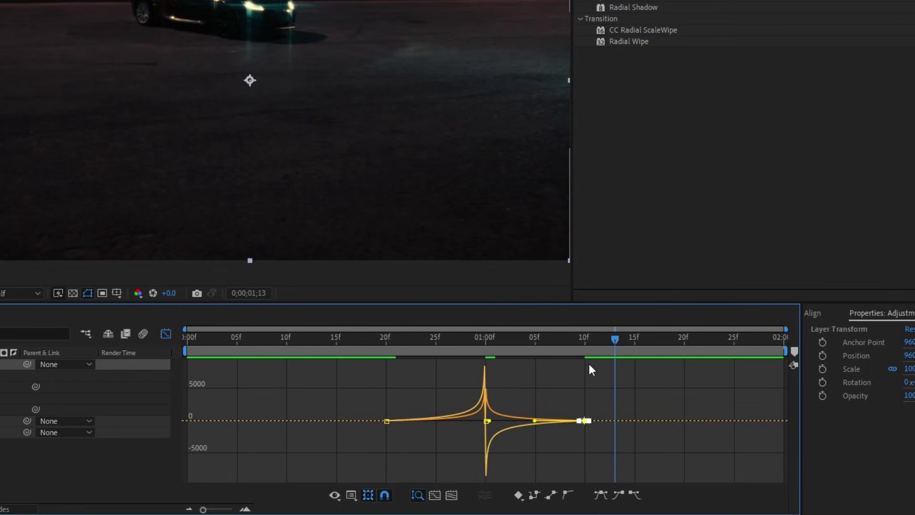
Close the speed graph and play the spin transition from the beginning of the composition.
{"action": "left_click", "coordinate": [165, 334]}
{"action": "left_click", "coordinate": [308, 459]}
{"action": "left_click_drag", "start_coordinate": [266, 340], "coordinate": [459, 362]}
{"action": "key", "text": "space"}
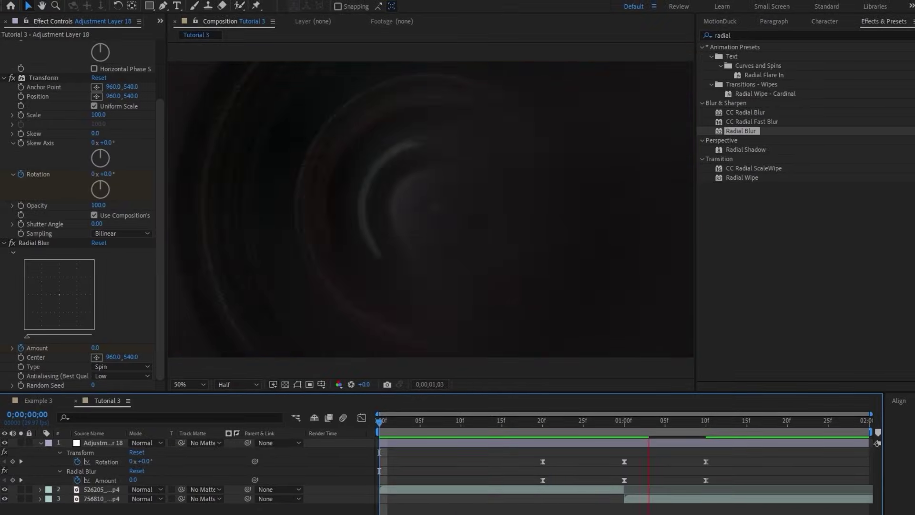